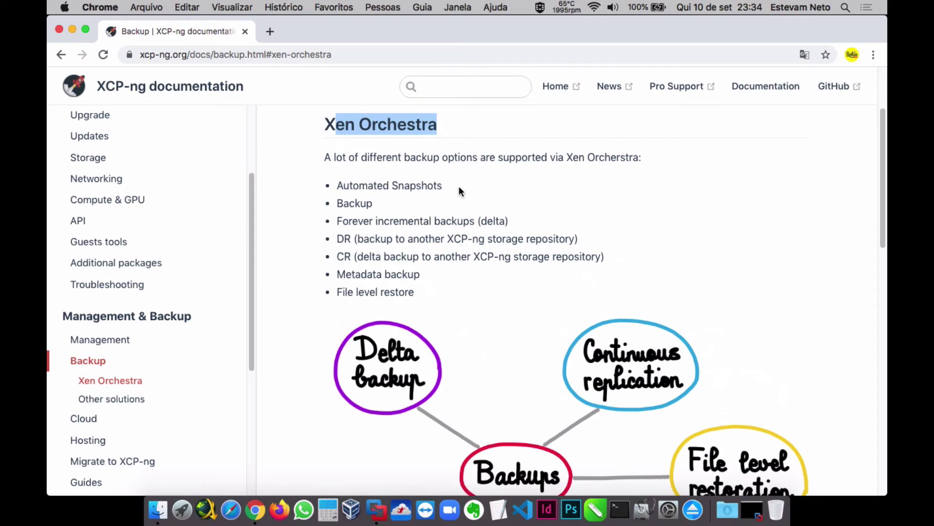
Review the backup options listed under Xen Orchestra and the rest of the XCP-ng backup documentation page
{"action": "left_click", "coordinate": [329, 124]}
{"action": "left_click_drag", "start_coordinate": [329, 125], "coordinate": [437, 126]}
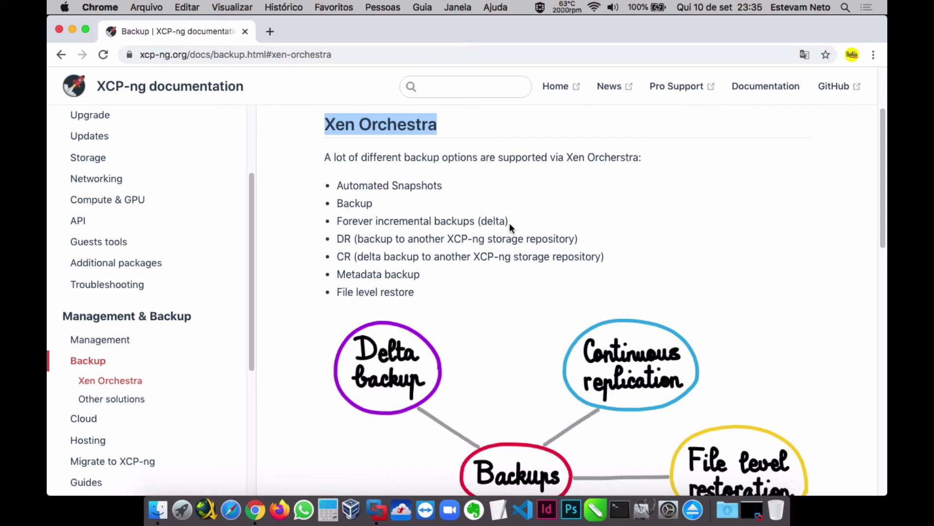
{"action": "left_click_drag", "start_coordinate": [250, 217], "coordinate": [251, 340]}
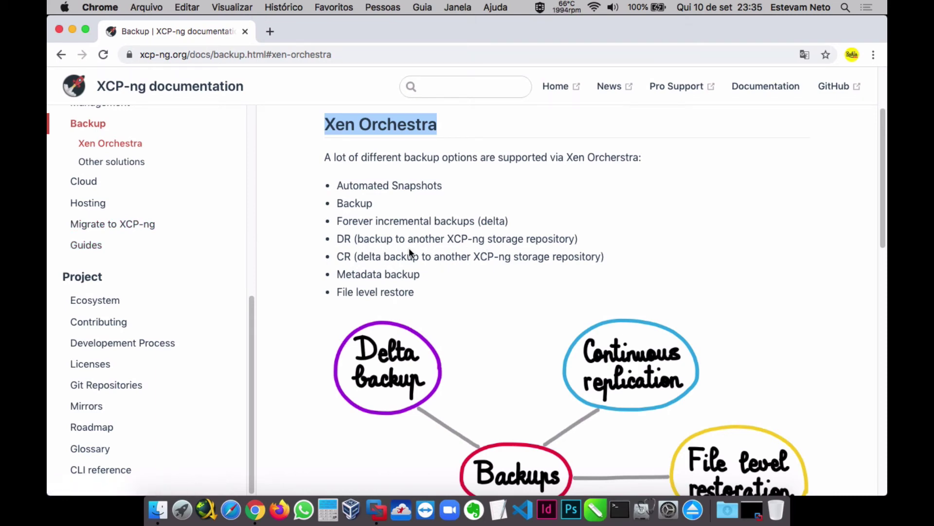
{"action": "scroll", "coordinate": [409, 250], "scroll_direction": "down", "scroll_amount": 15}
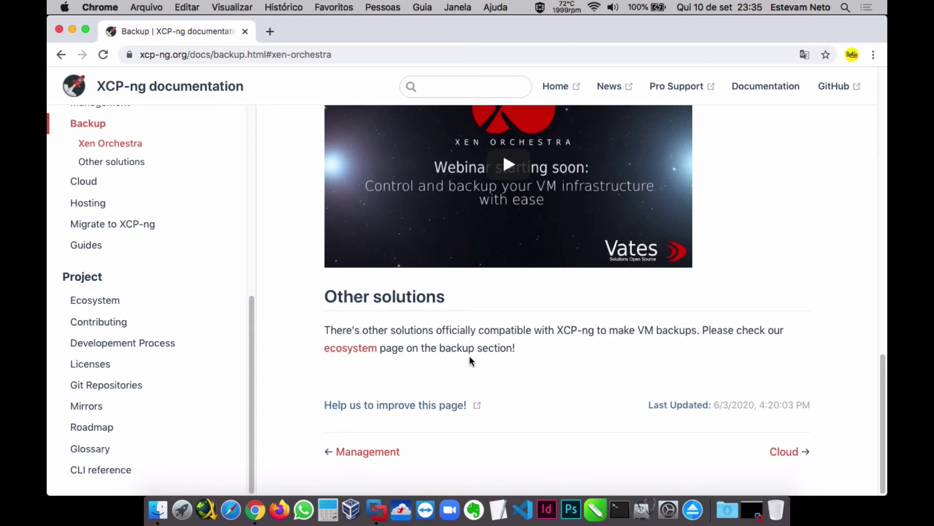
Open the linked ecosystem page and read the Storware vProtect entry in its VM backup section
{"action": "left_click", "coordinate": [362, 353]}
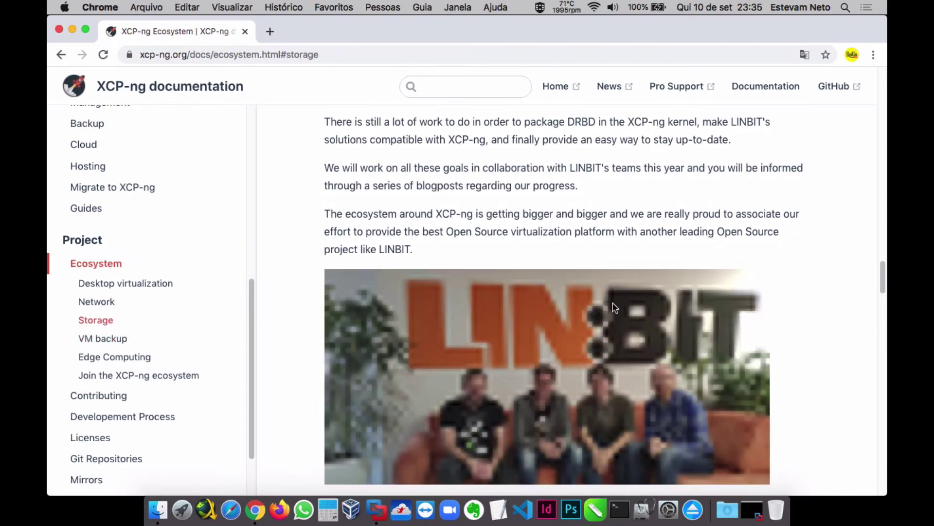
{"action": "scroll", "coordinate": [584, 280], "scroll_direction": "up", "scroll_amount": 1}
{"action": "scroll", "coordinate": [584, 280], "scroll_direction": "up", "scroll_amount": 6}
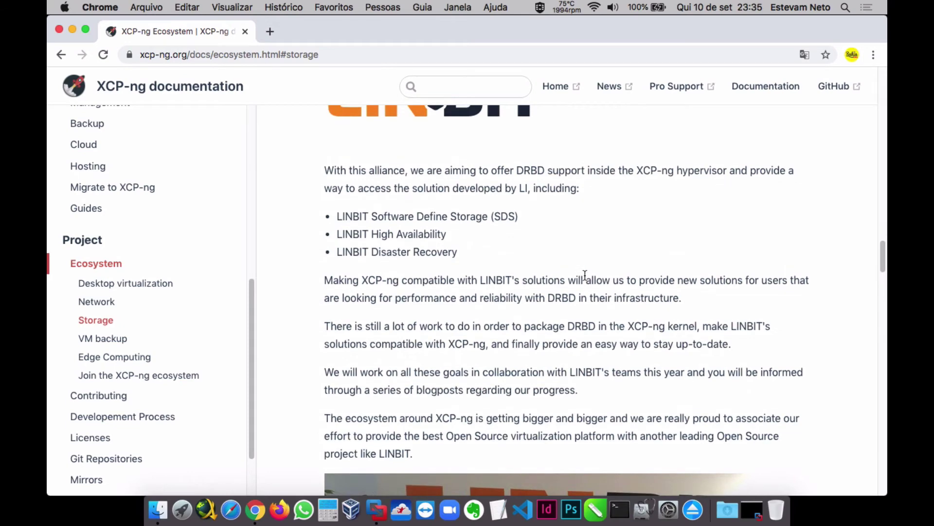
{"action": "scroll", "coordinate": [587, 281], "scroll_direction": "down", "scroll_amount": 15}
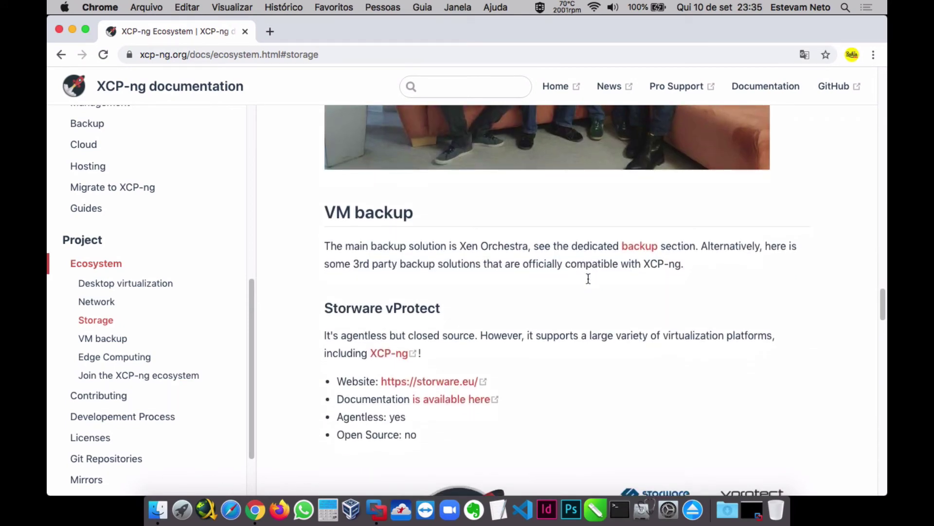
{"action": "scroll", "coordinate": [588, 280], "scroll_direction": "down", "scroll_amount": 3}
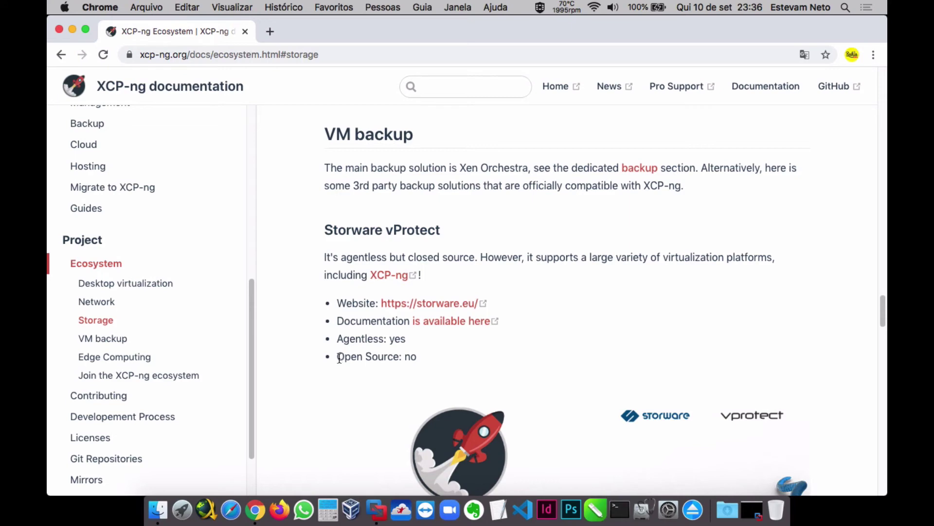
{"action": "left_click_drag", "start_coordinate": [337, 357], "coordinate": [412, 356]}
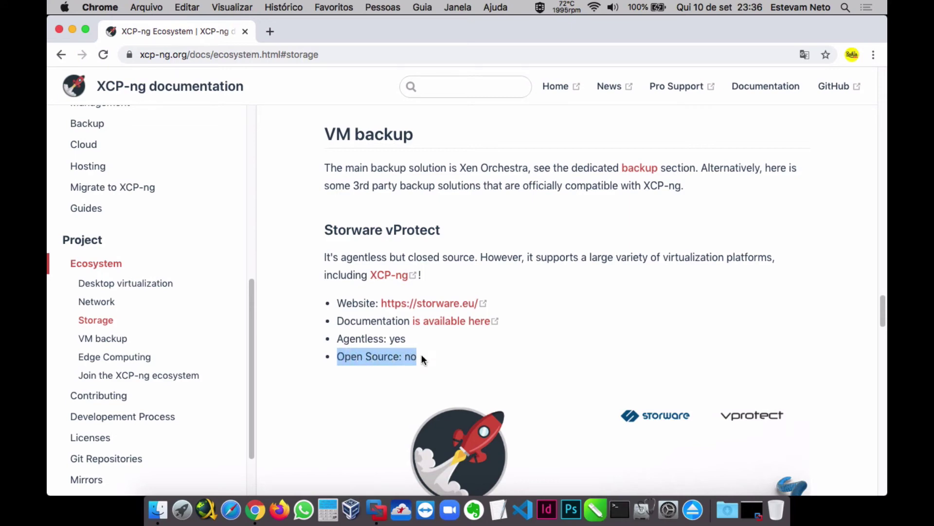
{"action": "double_click", "coordinate": [409, 356]}
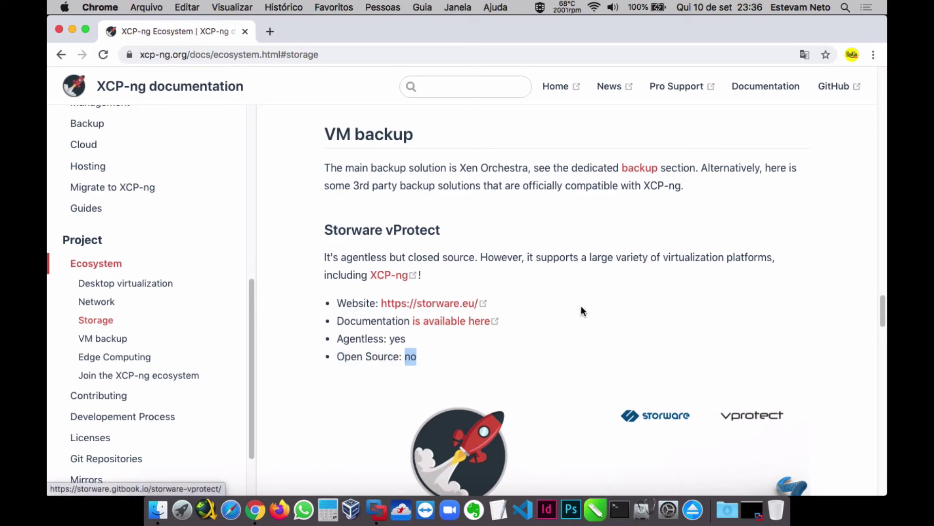
Examine the VinChin backup entry, including its open source status, and compare it with the Storware vProtect entry
{"action": "scroll", "coordinate": [581, 307], "scroll_direction": "down", "scroll_amount": 5}
{"action": "scroll", "coordinate": [585, 310], "scroll_direction": "down", "scroll_amount": 4}
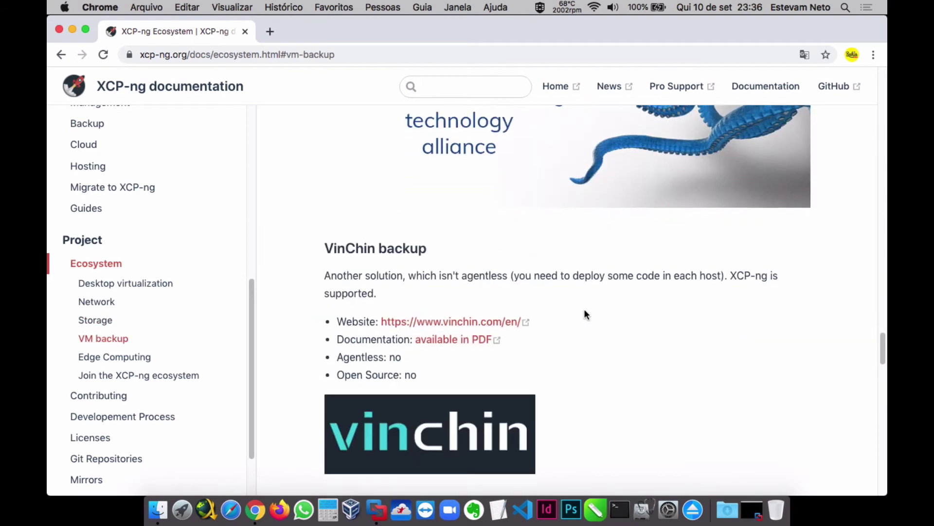
{"action": "scroll", "coordinate": [584, 310], "scroll_direction": "down", "scroll_amount": 1}
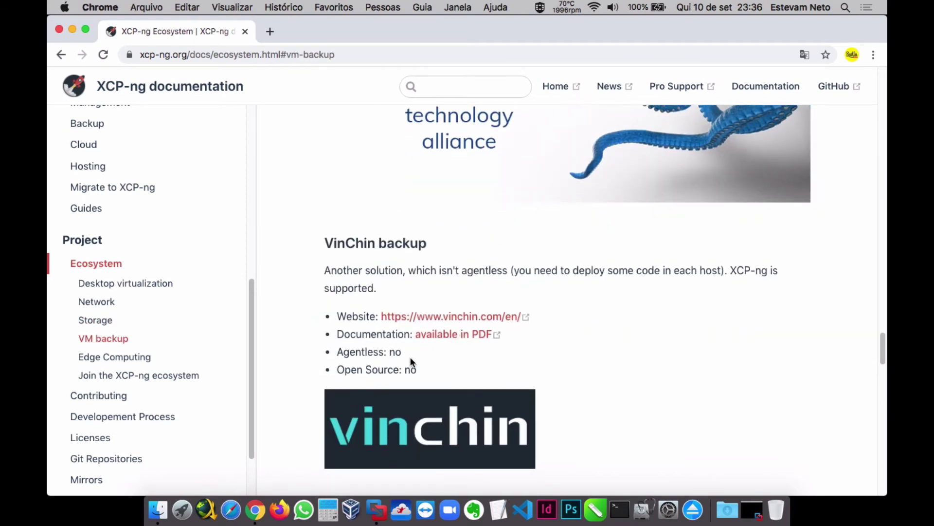
{"action": "left_click_drag", "start_coordinate": [337, 370], "coordinate": [427, 372]}
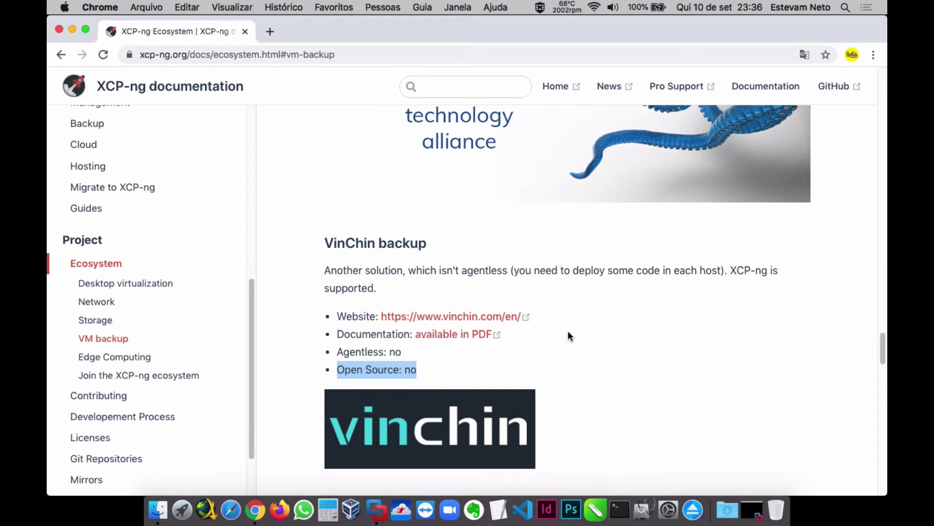
{"action": "scroll", "coordinate": [556, 314], "scroll_direction": "up", "scroll_amount": 6}
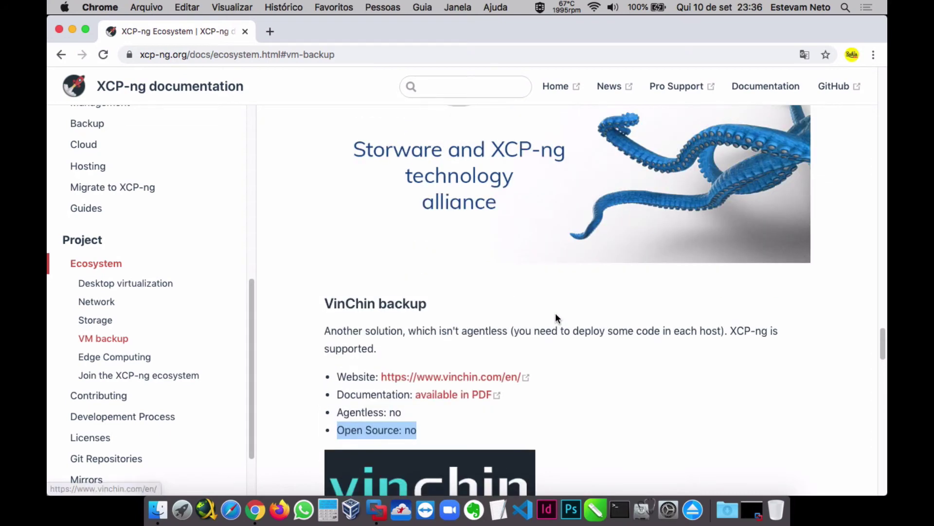
{"action": "scroll", "coordinate": [556, 314], "scroll_direction": "up", "scroll_amount": 2}
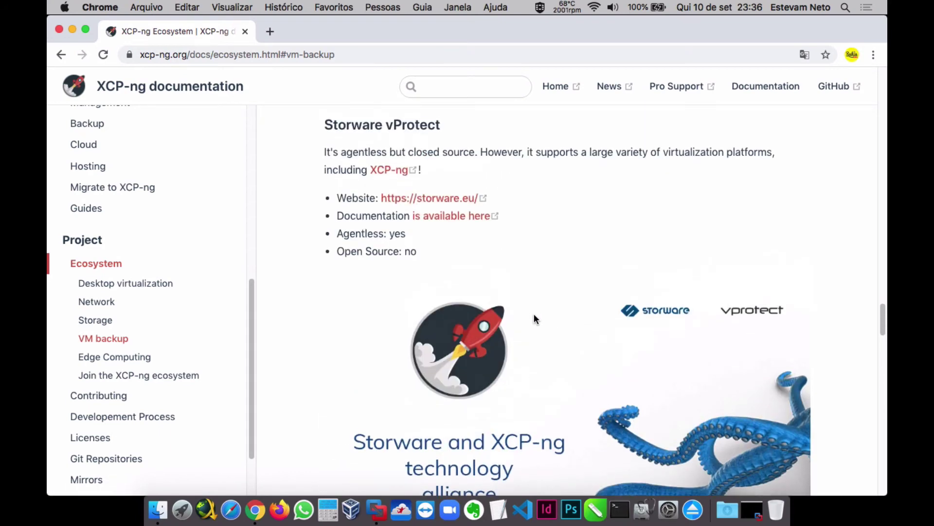
{"action": "scroll", "coordinate": [568, 265], "scroll_direction": "up", "scroll_amount": 1}
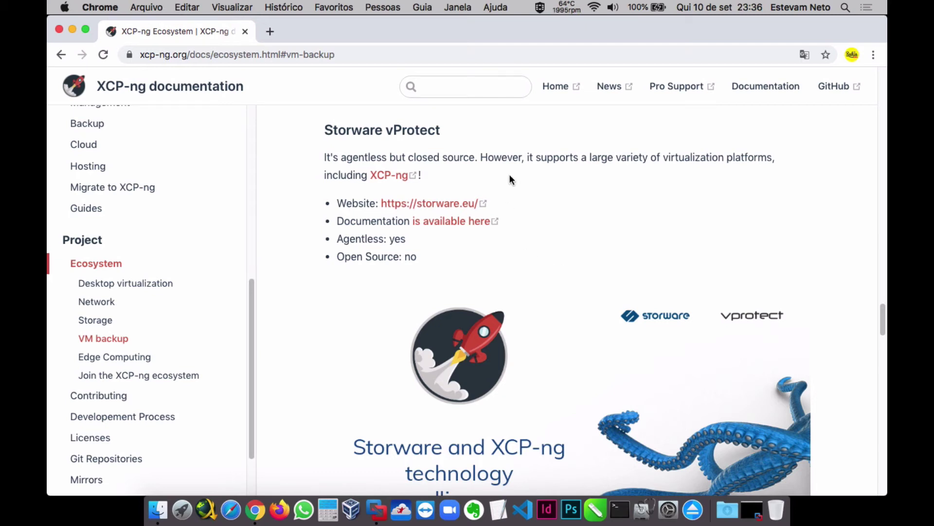
{"action": "scroll", "coordinate": [585, 251], "scroll_direction": "up", "scroll_amount": 1}
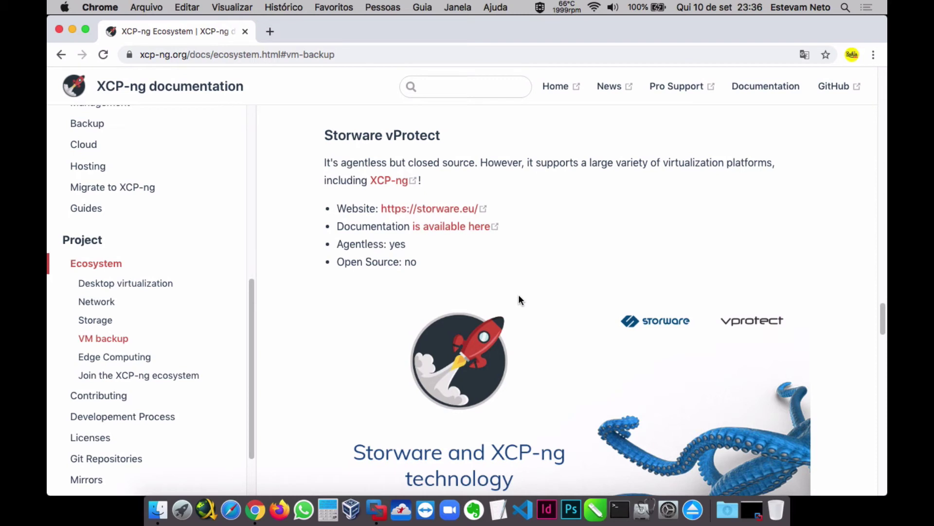
Return to the XCP-ng documentation start page and quit the browser
{"action": "left_click_drag", "start_coordinate": [249, 287], "coordinate": [250, 106]}
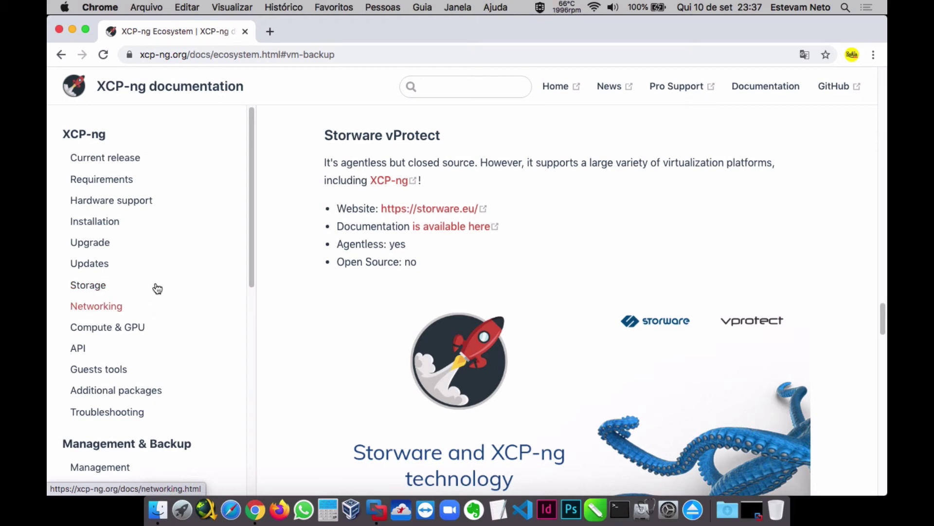
{"action": "left_click", "coordinate": [122, 138]}
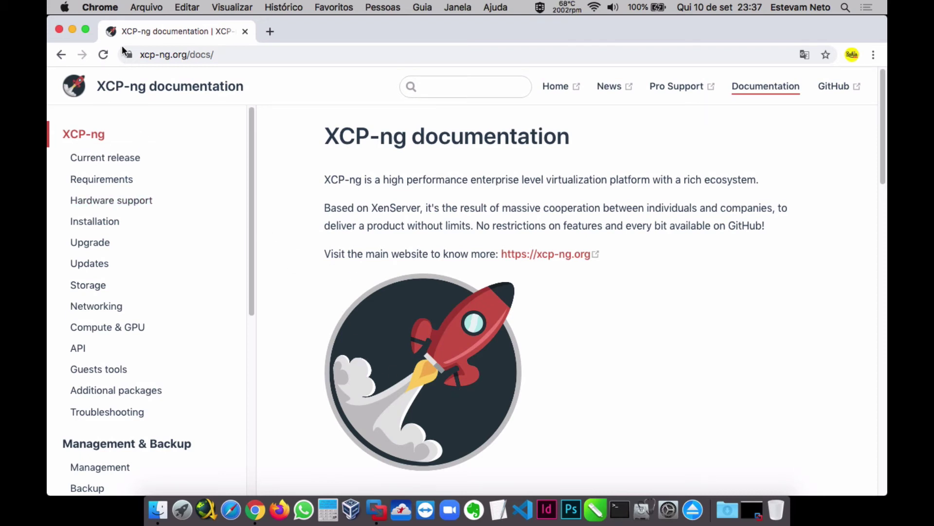
{"action": "left_click", "coordinate": [101, 7]}
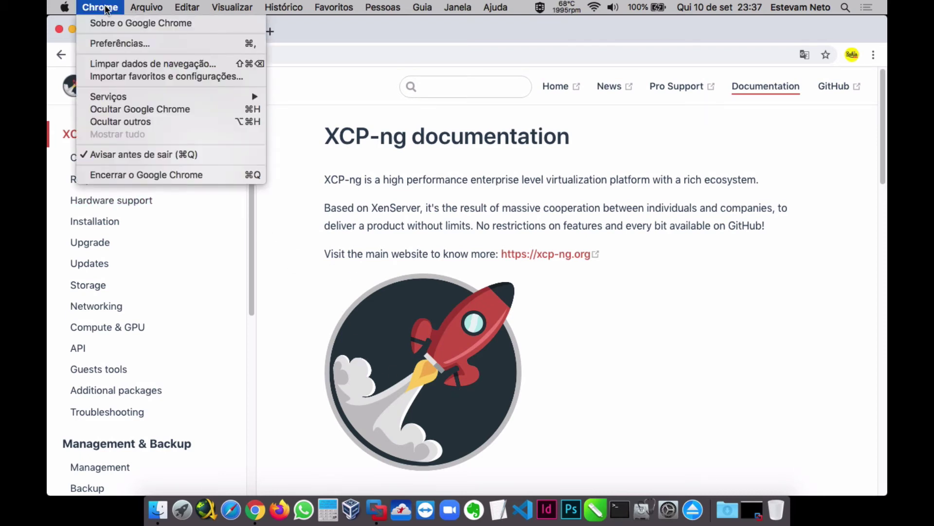
{"action": "left_click", "coordinate": [185, 174]}
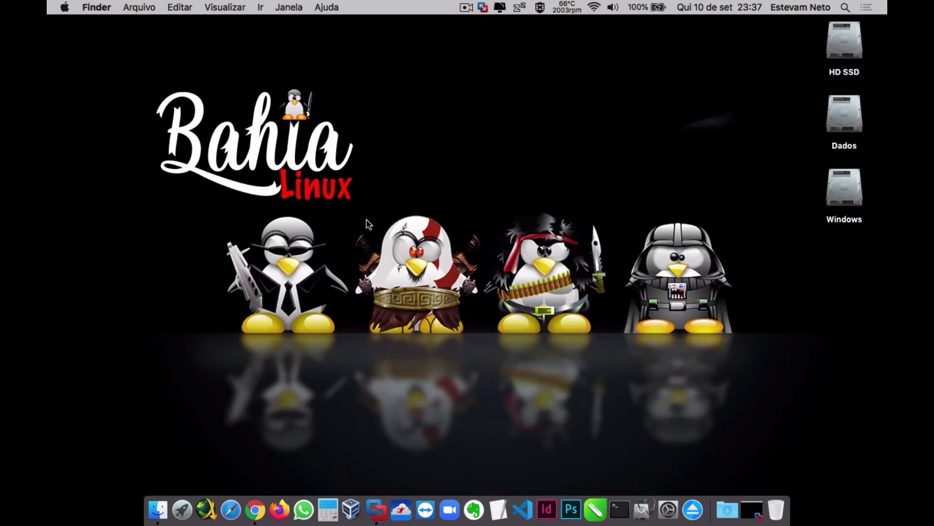
Switch to VMware Fusion, start the XCP-NG virtual machine and boot its installer with the advanced option shell
{"action": "left_click", "coordinate": [756, 509]}
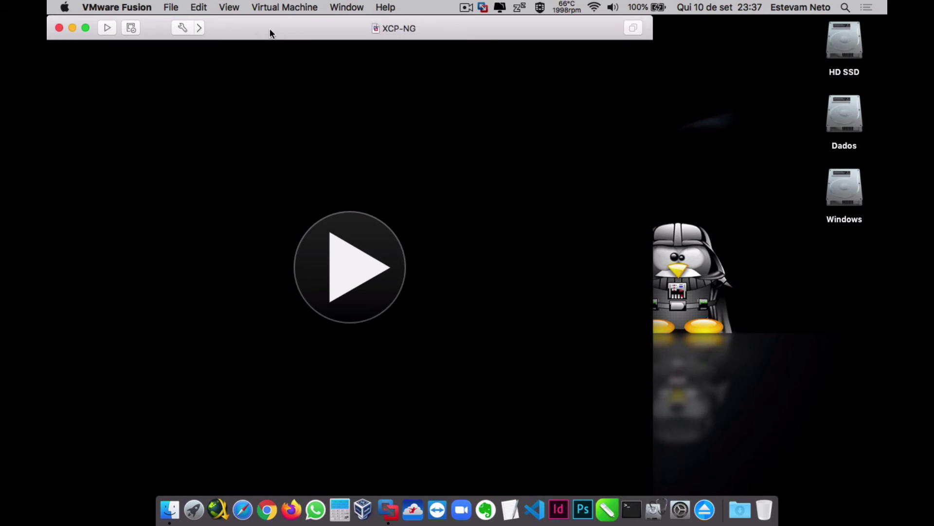
{"action": "left_click", "coordinate": [348, 264]}
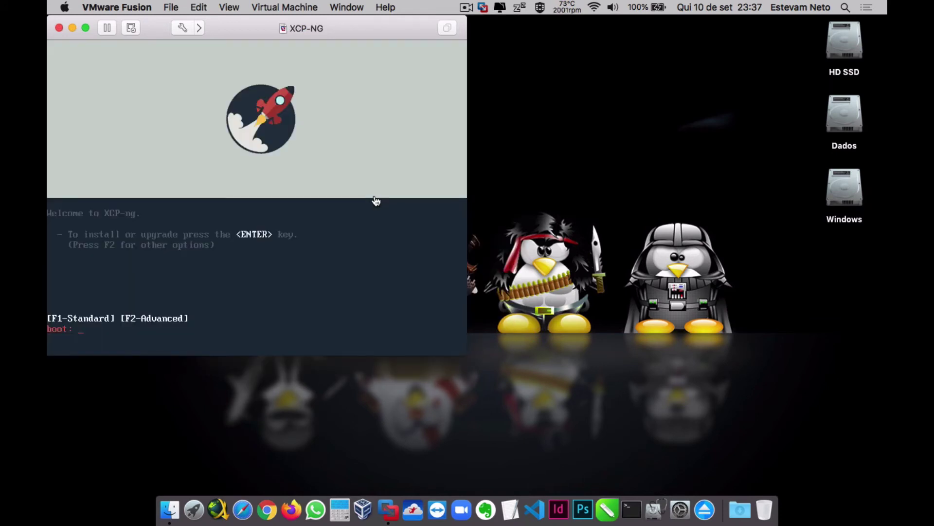
{"action": "left_click", "coordinate": [376, 201]}
{"action": "key", "text": "F2"}
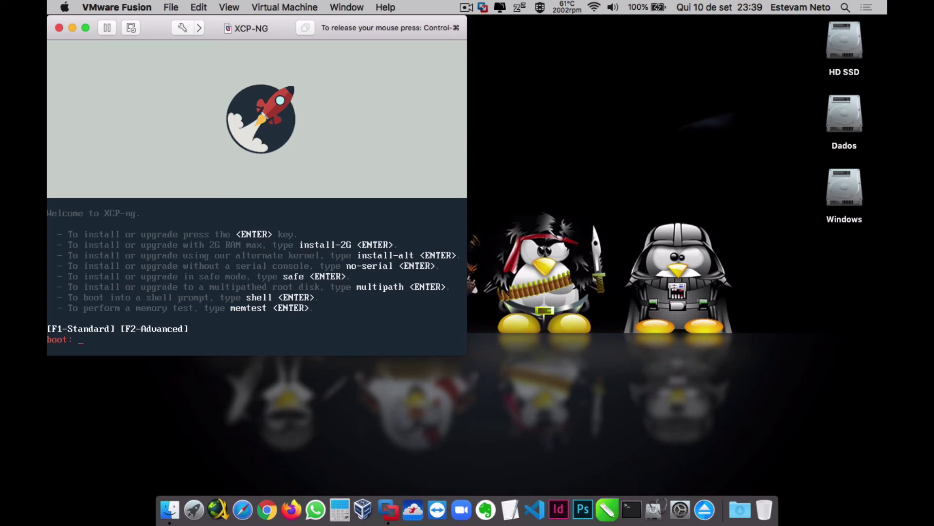
{"action": "type", "text": "shell"}
{"action": "key", "text": "Return"}
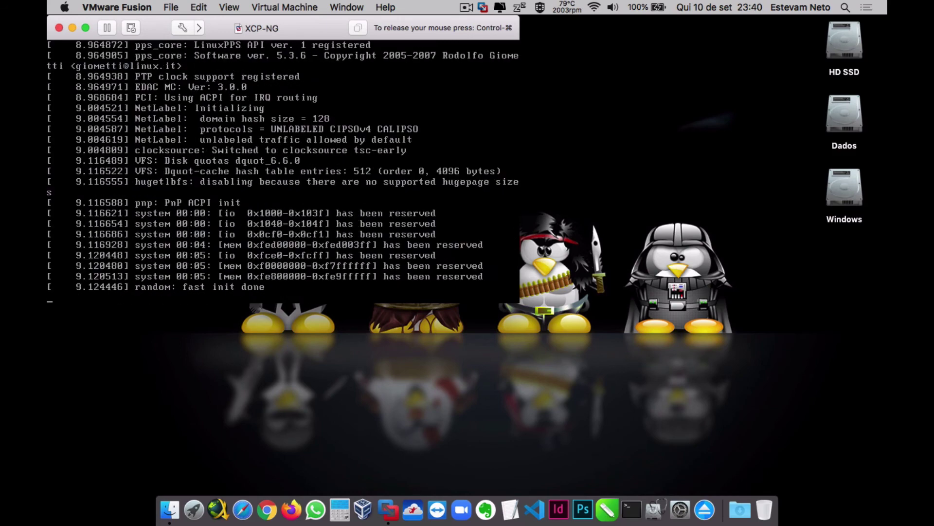
Open the installer file /opt/xensource/installer/constants.py in vi from the root shell
{"action": "left_click", "coordinate": [457, 144]}
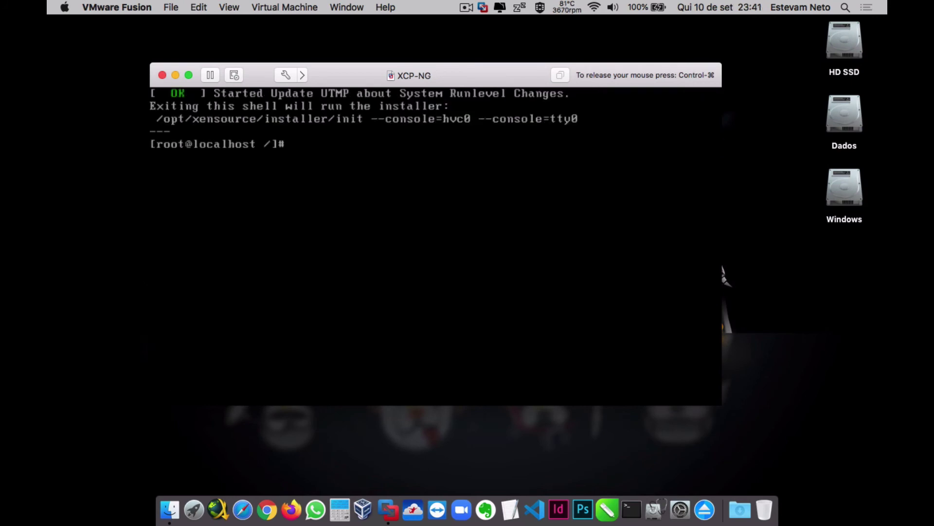
{"action": "type", "text": "vi"}
{"action": "type", "text": "/opt/x"}
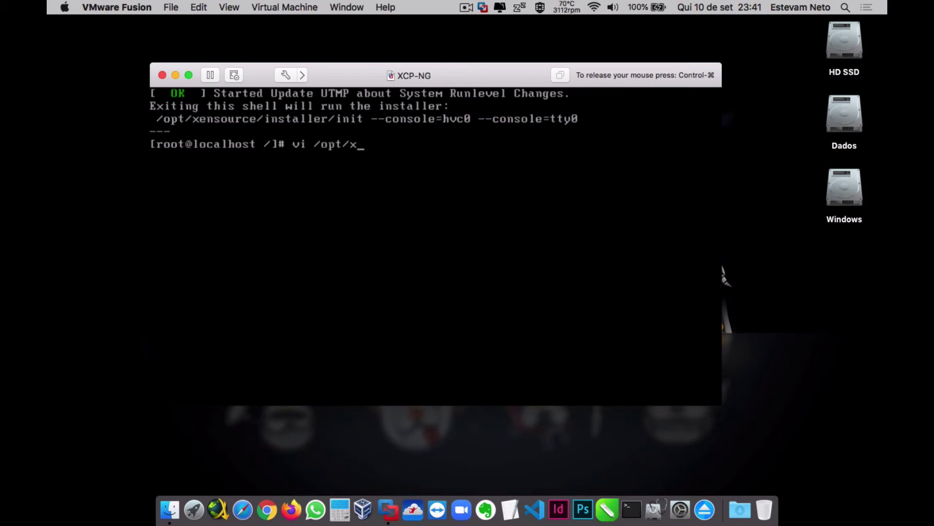
{"action": "key", "text": "Tab"}
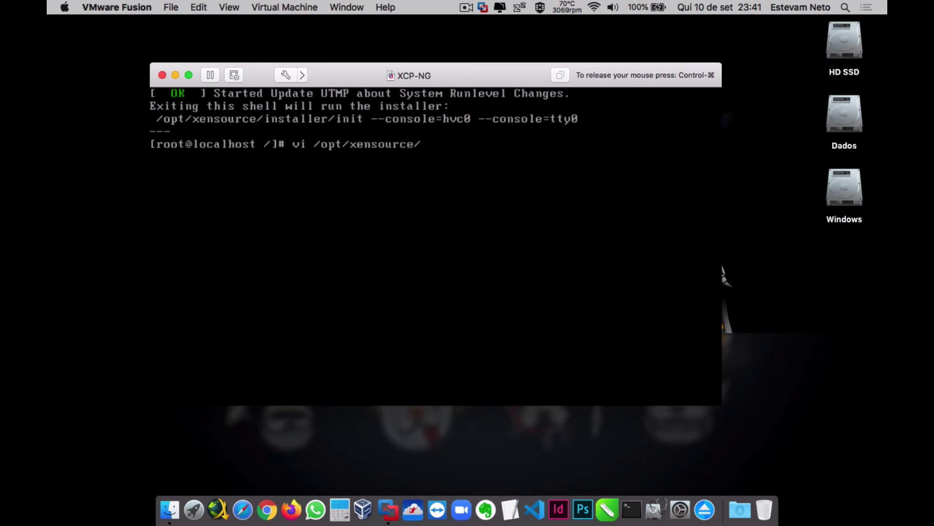
{"action": "type", "text": "ins"}
{"action": "key", "text": "Tab"}
{"action": "type", "text": "con"}
{"action": "key", "text": "Tab"}
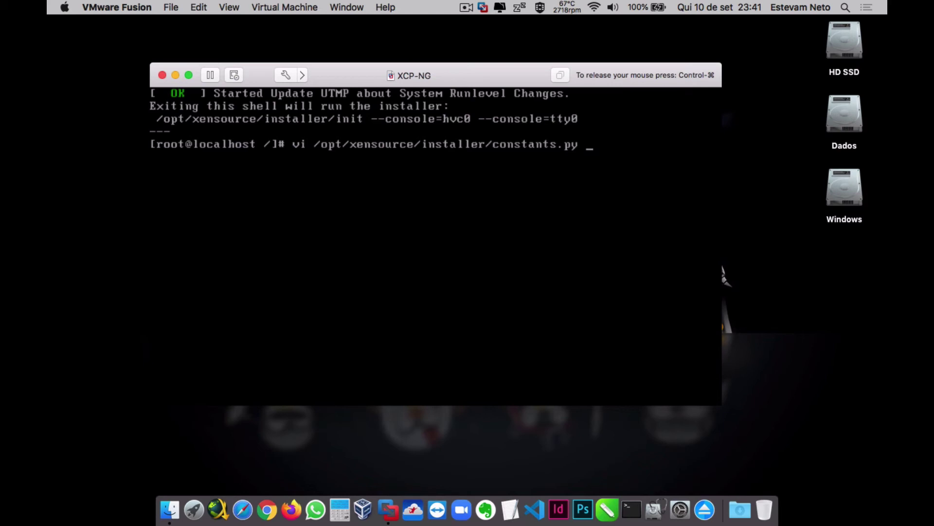
{"action": "key", "text": "Return"}
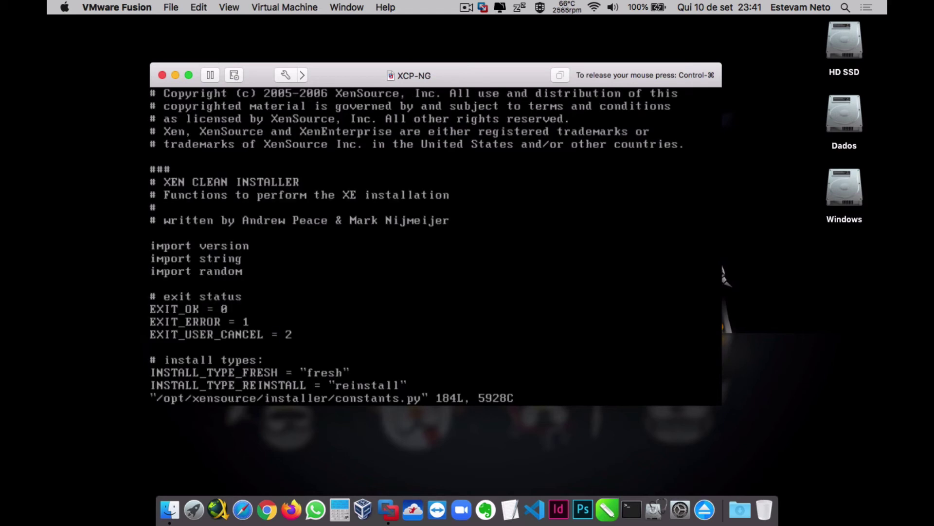
Search constants.py for gpt and set GPT_SUPPORT to False
{"action": "type", "text": ":?gpt"}
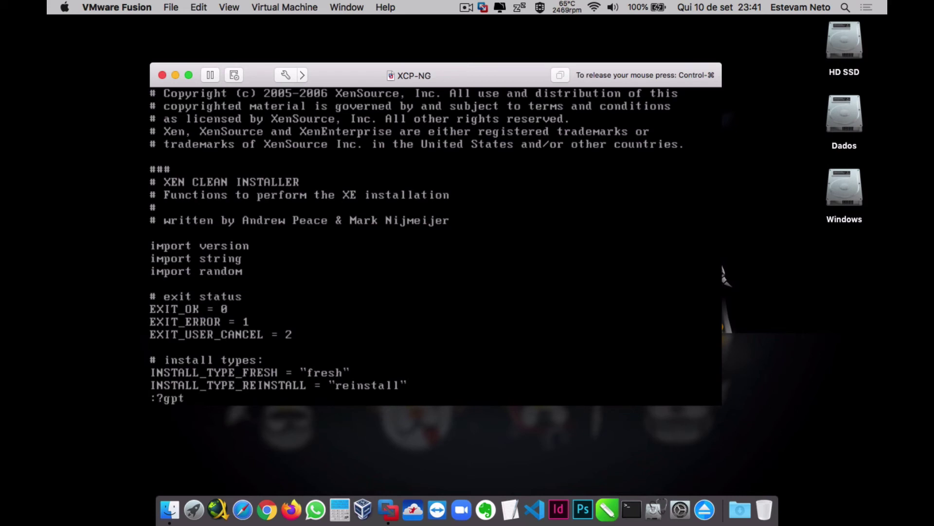
{"action": "key", "text": "Return"}
{"action": "key", "text": "Up"}
{"action": "key", "text": "Up"}
{"action": "key", "text": "Up"}
{"action": "key", "text": "Up"}
{"action": "key", "text": "Up"}
{"action": "key", "text": "Up"}
{"action": "key", "text": "Up"}
{"action": "key", "text": "Up"}
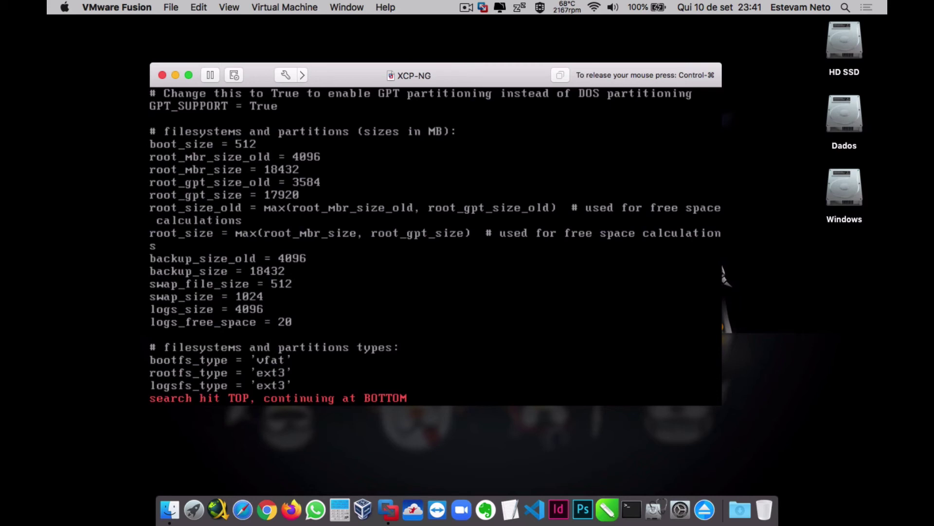
{"action": "key", "text": "A"}
{"action": "key", "text": "BackSpace"}
{"action": "key", "text": "BackSpace"}
{"action": "key", "text": "BackSpace"}
{"action": "key", "text": "BackSpace"}
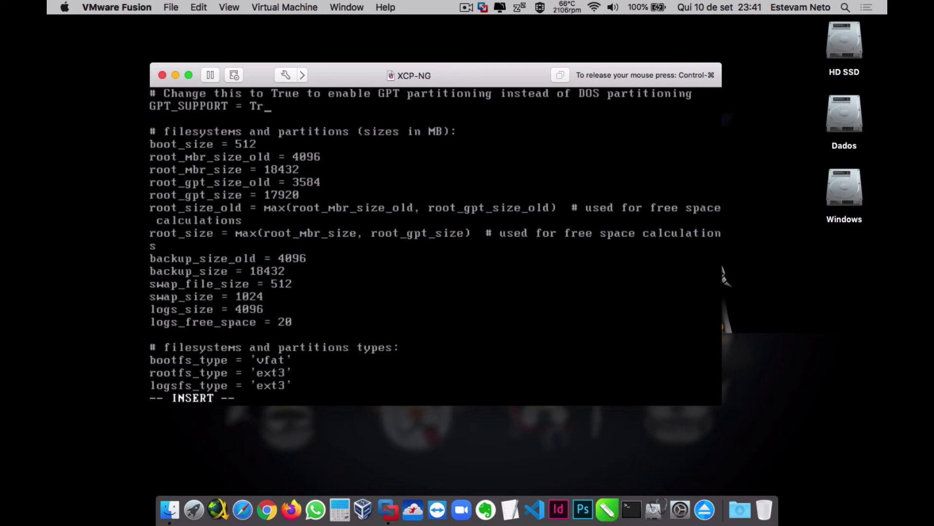
{"action": "type", "text": "False"}
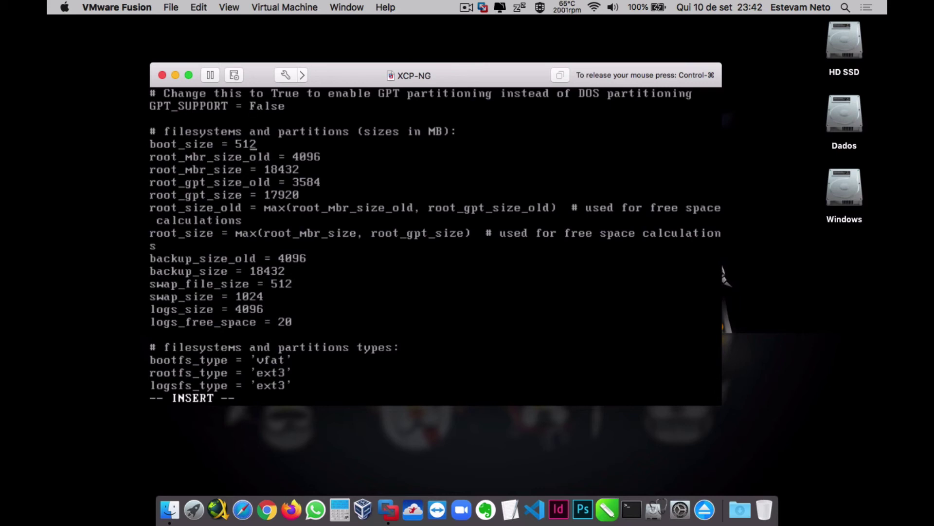
Examine the partition size settings in constants.py from boot_size down to logs_size
{"action": "key", "text": "Right"}
{"action": "key", "text": "Right"}
{"action": "key", "text": "Right"}
{"action": "key", "text": "Left"}
{"action": "key", "text": "Right"}
{"action": "key", "text": "Left"}
{"action": "key", "text": "Right"}
{"action": "key", "text": "Left"}
{"action": "key", "text": "Right"}
{"action": "key", "text": "Left"}
{"action": "key", "text": "Down"}
{"action": "key", "text": "Down"}
{"action": "key", "text": "Down"}
{"action": "key", "text": "Down"}
{"action": "key", "text": "Down"}
{"action": "key", "text": "Down"}
{"action": "key", "text": "Down"}
{"action": "key", "text": "Down"}
{"action": "key", "text": "Down"}
{"action": "key", "text": "Down"}
{"action": "key", "text": "Down"}
{"action": "key", "text": "Down"}
{"action": "key", "text": "Down"}
{"action": "key", "text": "Down"}
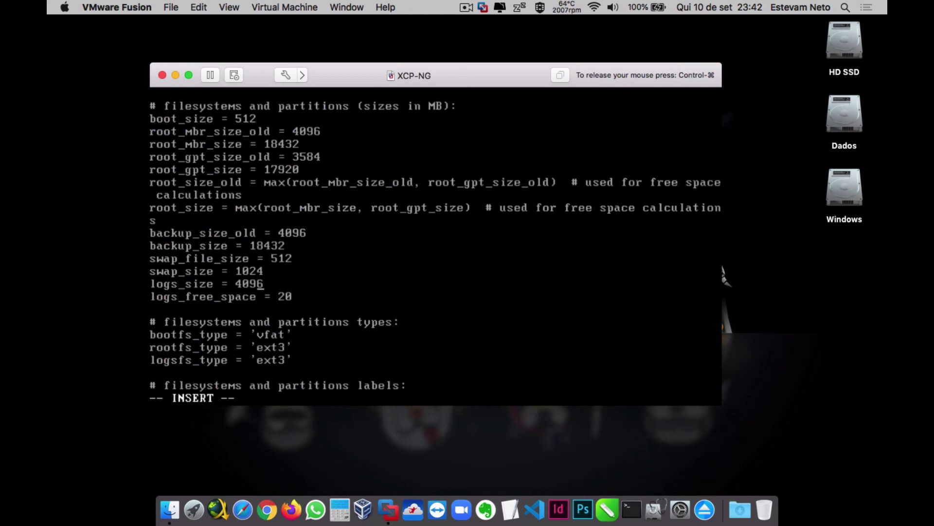
Save constants.py, quit vi and exit the root shell to start the XCP-ng installer
{"action": "key", "text": "Escape"}
{"action": "type", "text": "wq"}
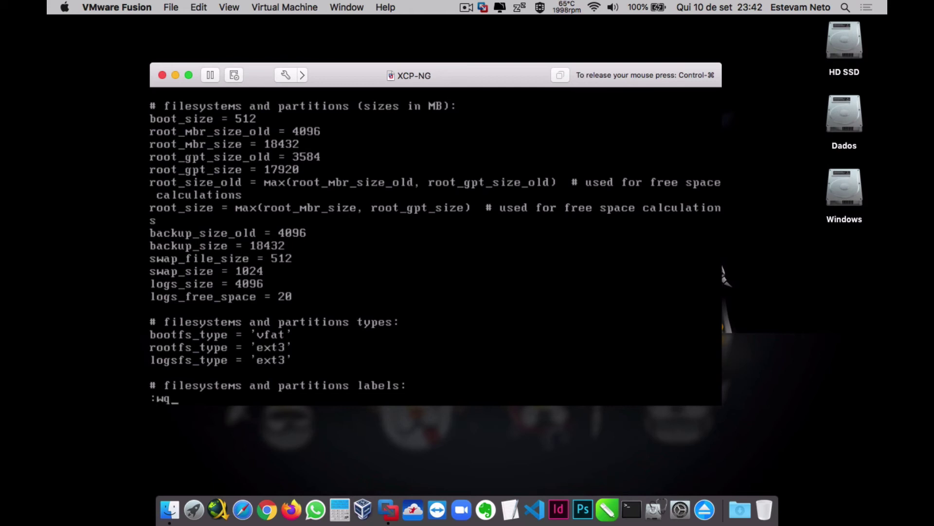
{"action": "key", "text": "Return"}
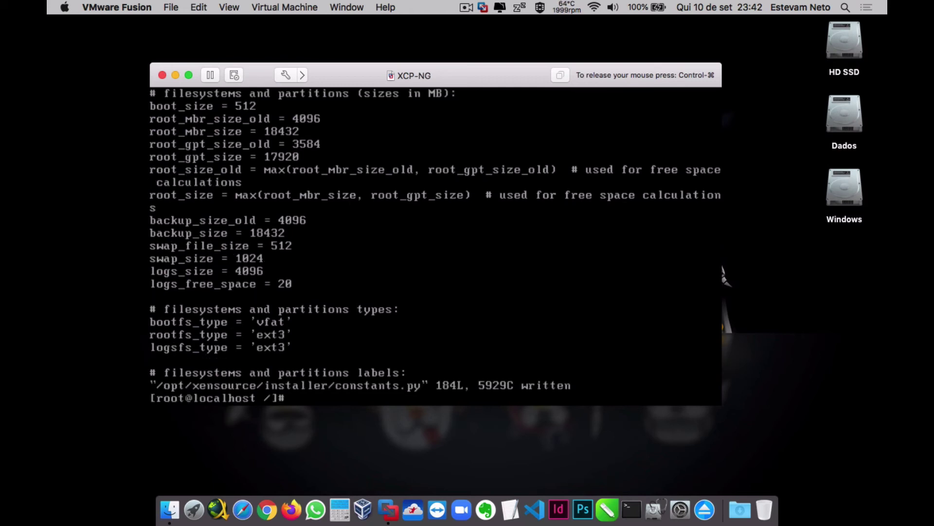
{"action": "type", "text": "exit"}
{"action": "key", "text": "Return"}
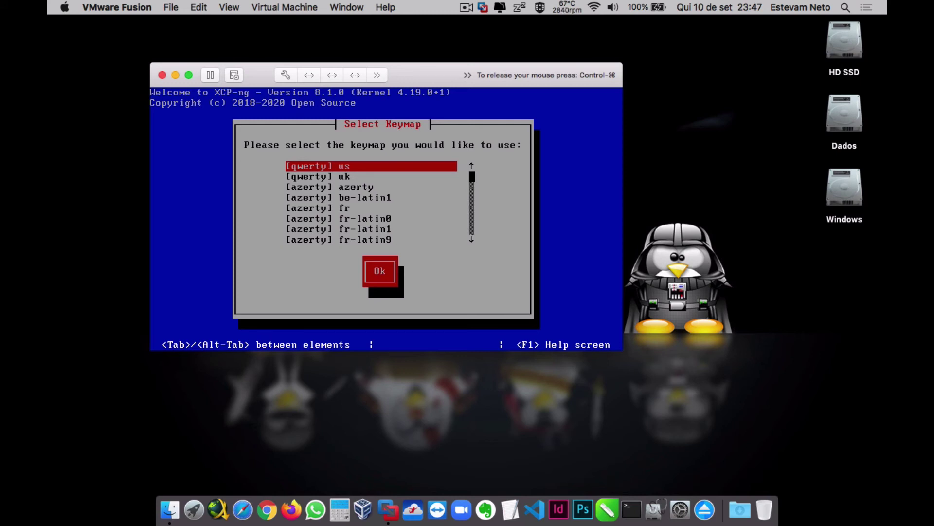
Choose the [qwerty] br-abnt2 keymap for the installer
{"action": "key", "text": "Down"}
{"action": "key", "text": "Down"}
{"action": "key", "text": "Down"}
{"action": "key", "text": "Down"}
{"action": "key", "text": "Down"}
{"action": "key", "text": "Down"}
{"action": "key", "text": "Down"}
{"action": "key", "text": "Down"}
{"action": "key", "text": "Down"}
{"action": "key", "text": "Down"}
{"action": "key", "text": "Down"}
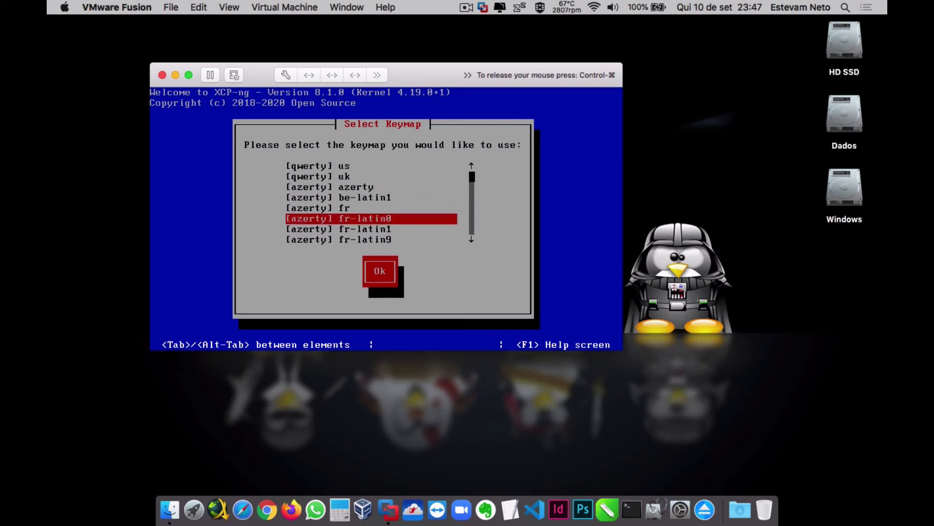
{"action": "key", "text": "Down"}
{"action": "key", "text": "Down"}
{"action": "key", "text": "Down"}
{"action": "key", "text": "Down"}
{"action": "key", "text": "Down"}
{"action": "key", "text": "Down"}
{"action": "key", "text": "Down"}
{"action": "key", "text": "Down"}
{"action": "key", "text": "Down"}
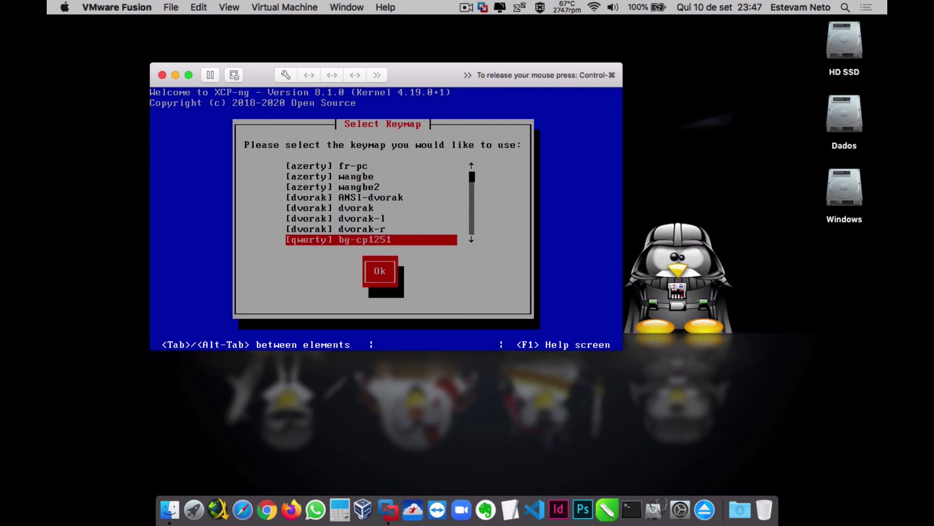
{"action": "key", "text": "Down"}
{"action": "key", "text": "Down"}
{"action": "key", "text": "Down"}
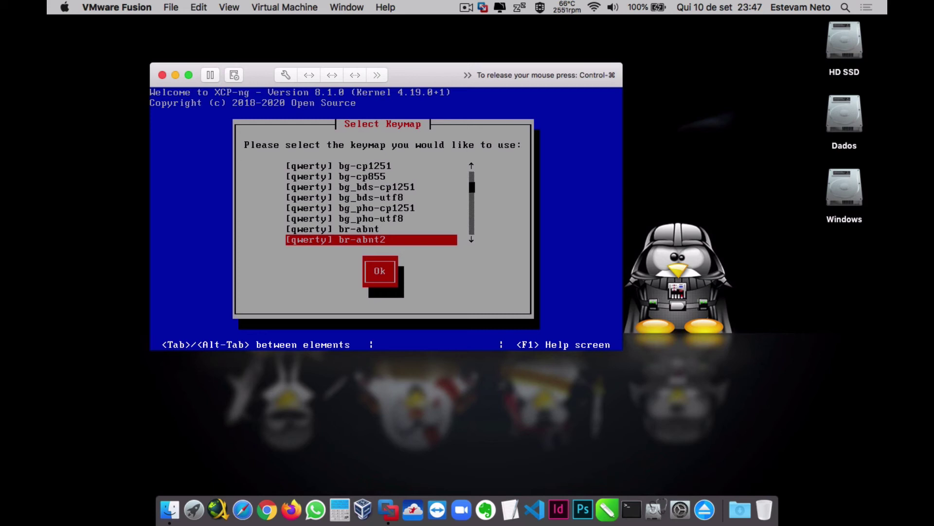
{"action": "key", "text": "Tab"}
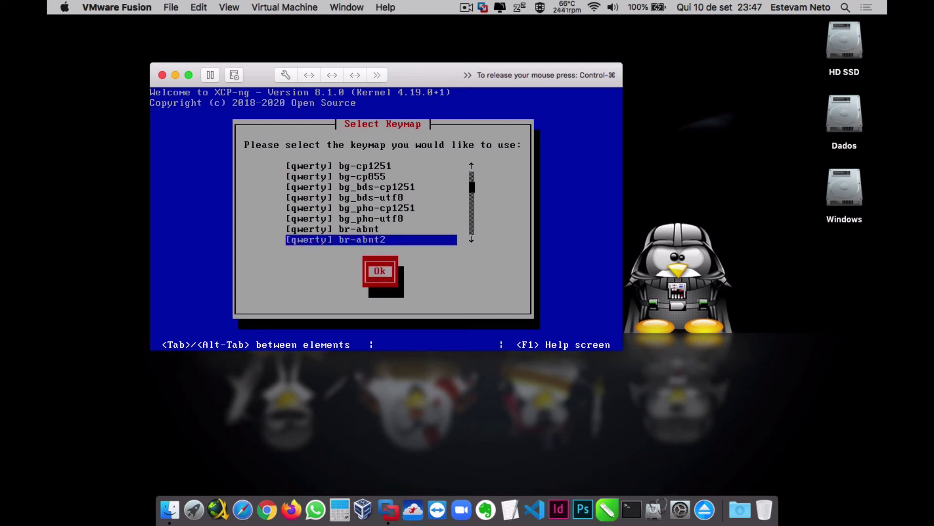
{"action": "key", "text": "Return"}
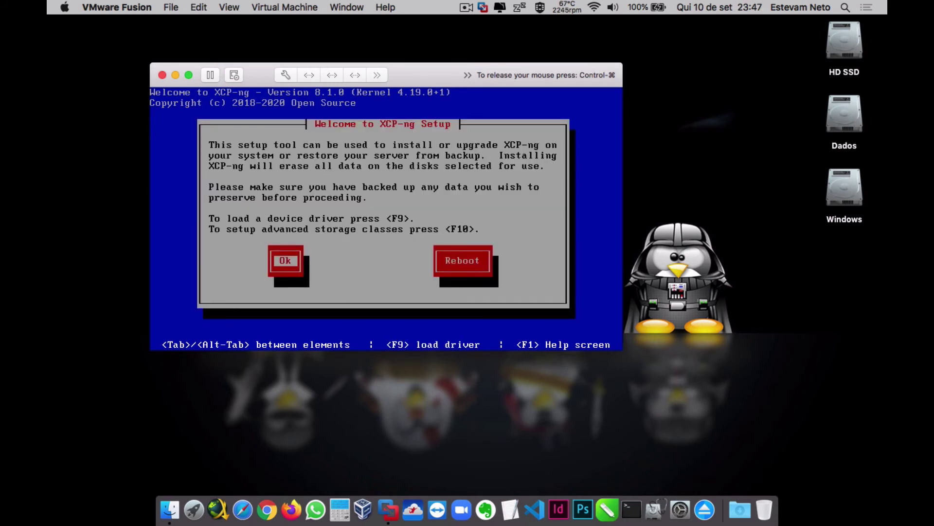
Continue past the setup welcome, accept the EULA and proceed despite the system hardware notice
{"action": "key", "text": "Return"}
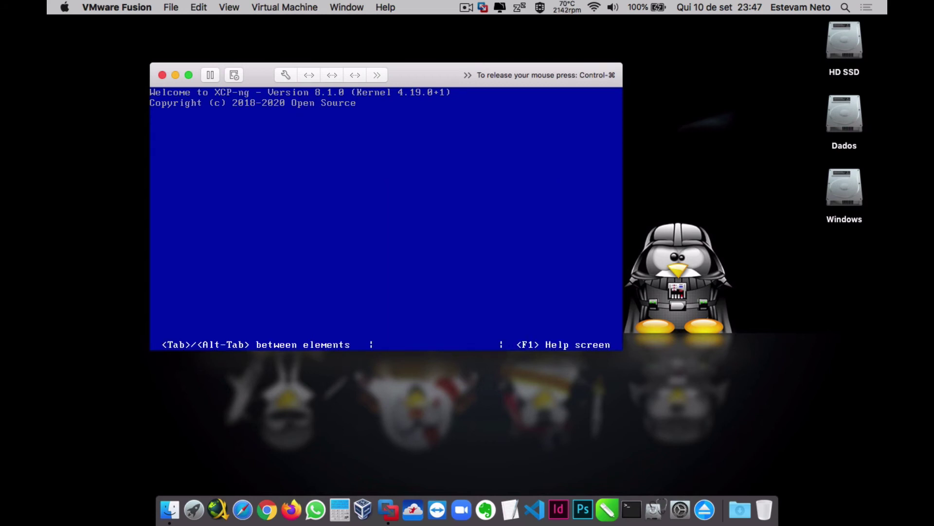
{"action": "key", "text": "Tab"}
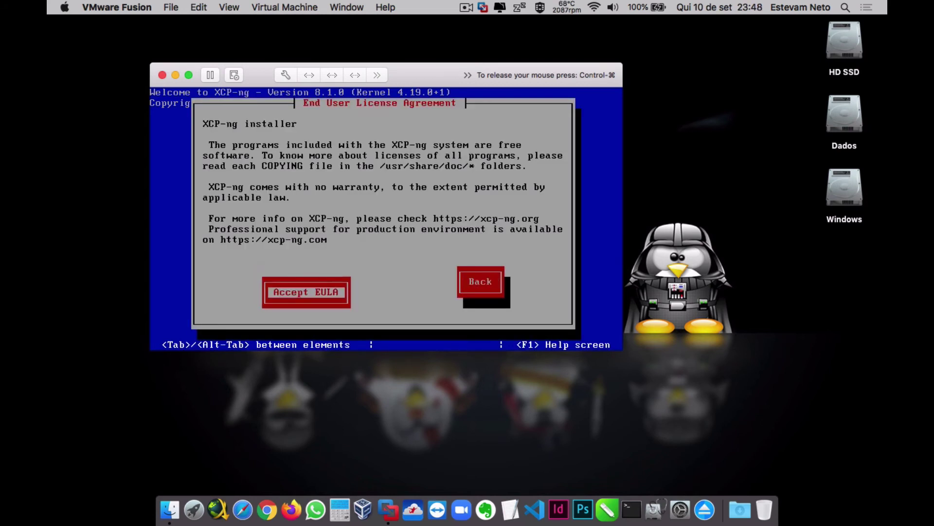
{"action": "key", "text": "Return"}
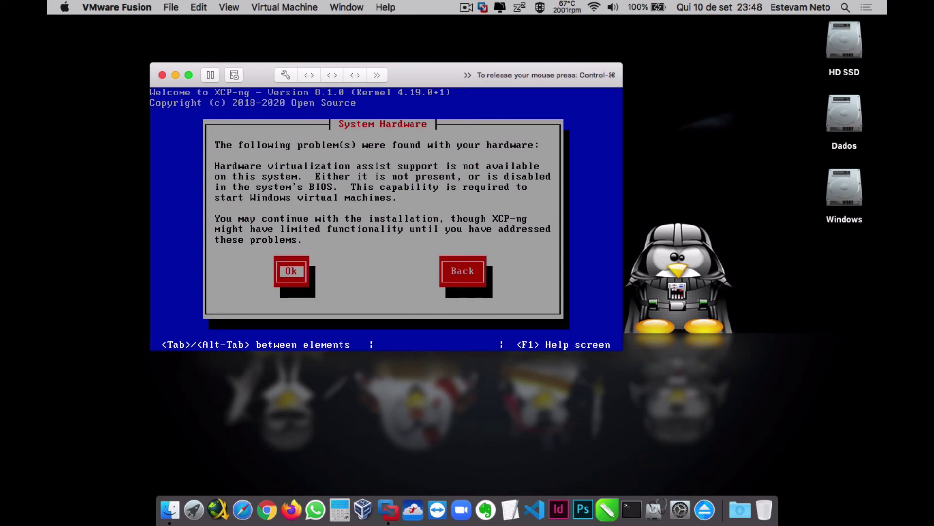
{"action": "key", "text": "Return"}
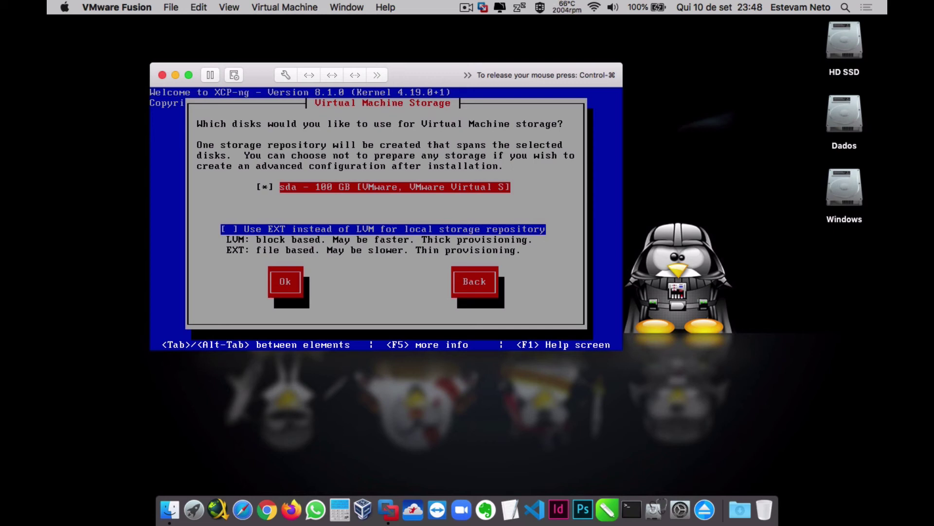
Use disk sda for virtual machine storage with EXT instead of LVM for the local storage repository
{"action": "key", "text": "Tab"}
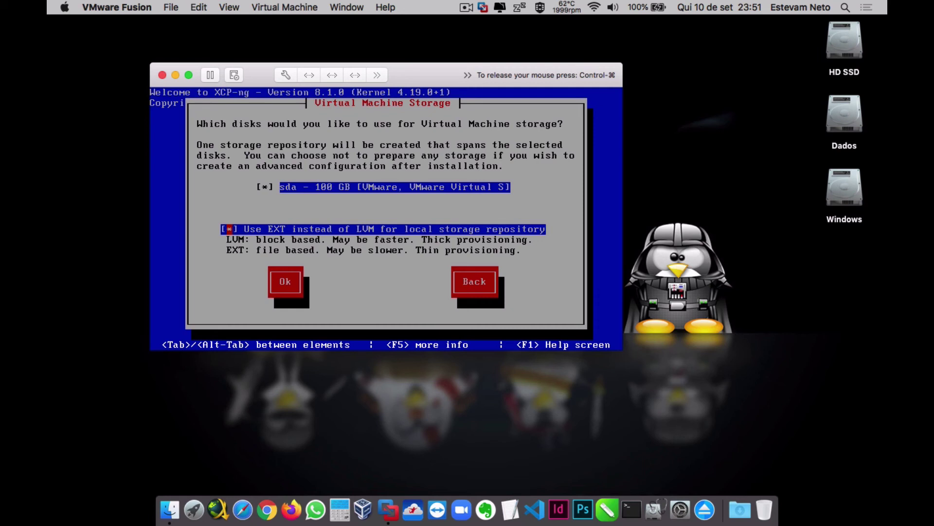
{"action": "key", "text": "Tab"}
{"action": "key", "text": "Return"}
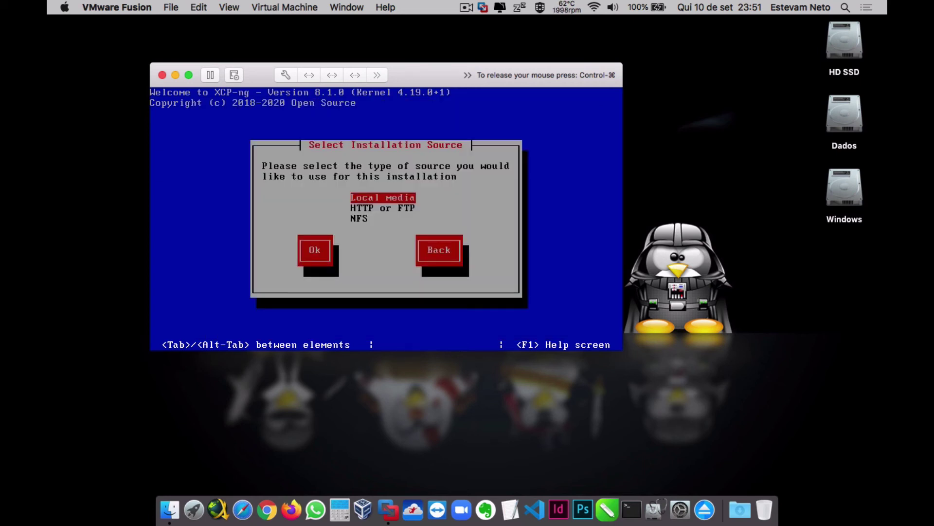
Select local media as the installation source and skip its verification
{"action": "key", "text": "Tab"}
{"action": "key", "text": "Return"}
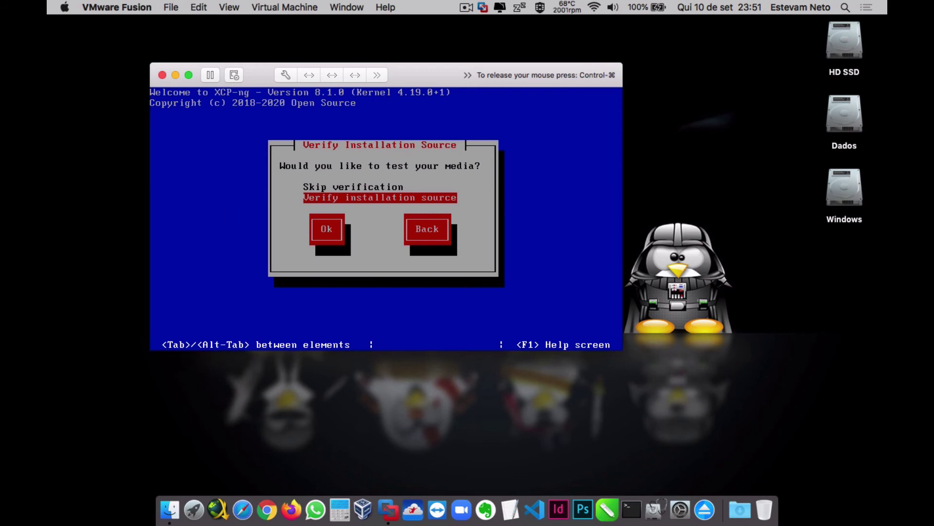
{"action": "key", "text": "Up"}
{"action": "key", "text": "Tab"}
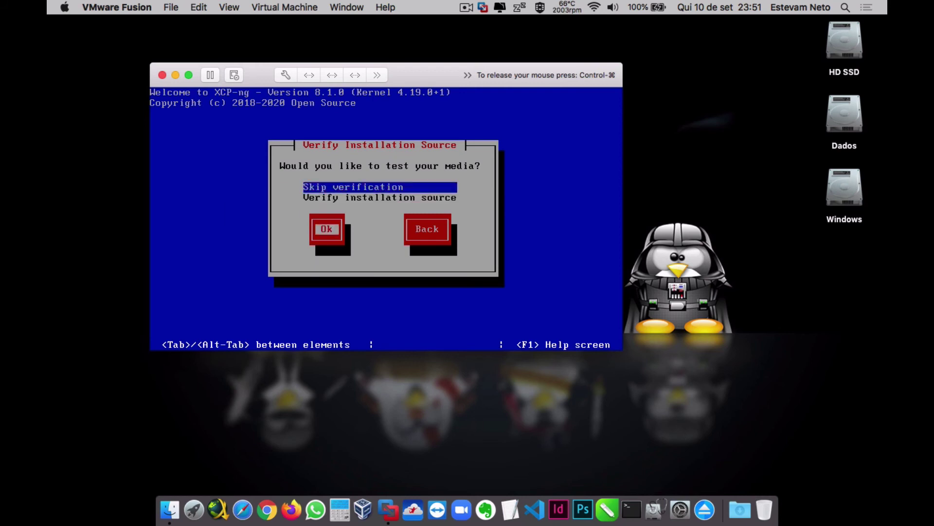
{"action": "key", "text": "Return"}
Enter and confirm the root account password
{"action": "type", "text": "*****"}
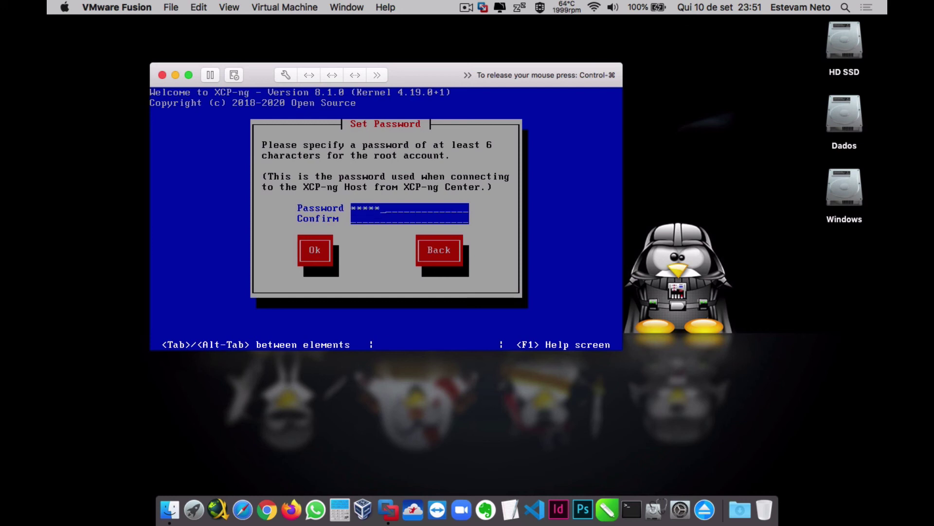
{"action": "type", "text": "****"}
{"action": "key", "text": "Tab"}
{"action": "type", "text": "*********"}
{"action": "key", "text": "Tab"}
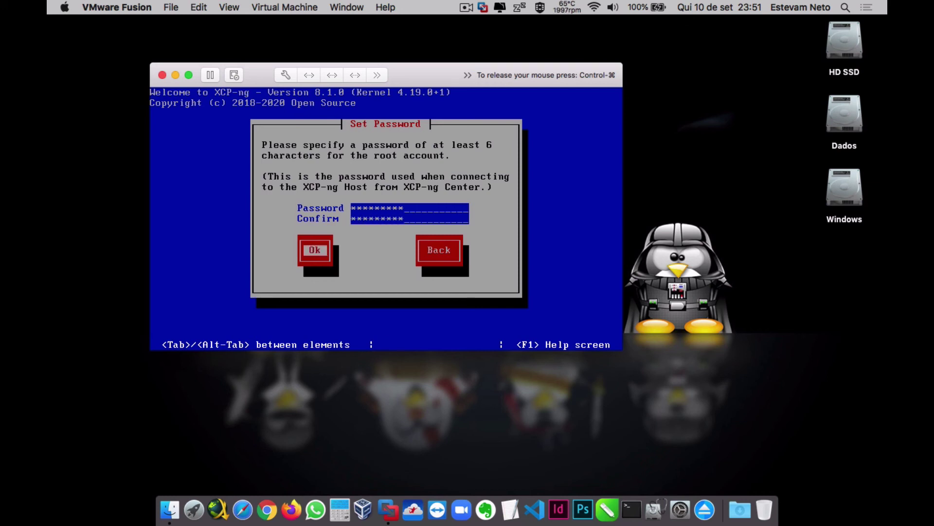
{"action": "key", "text": "Return"}
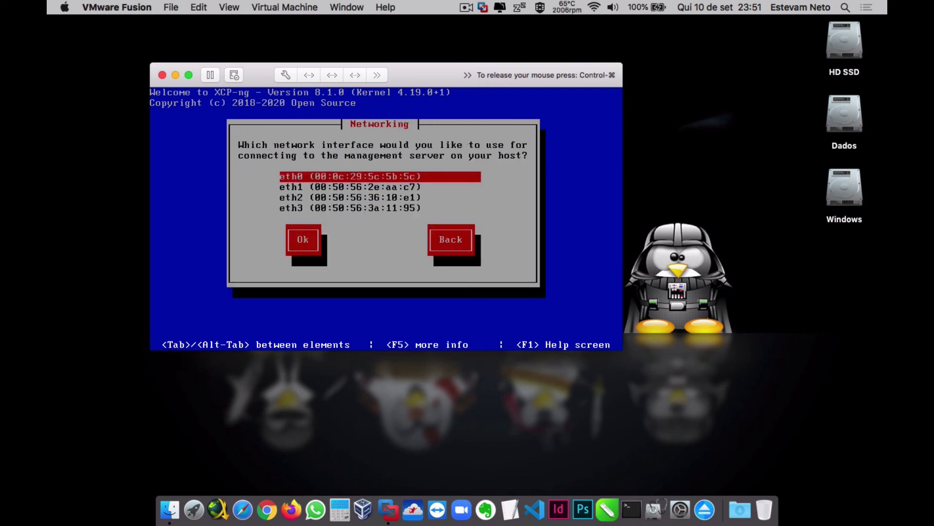
Choose eth0 as the network interface for connecting to the management server
{"action": "key", "text": "Down"}
{"action": "key", "text": "Down"}
{"action": "key", "text": "Down"}
{"action": "key", "text": "Up"}
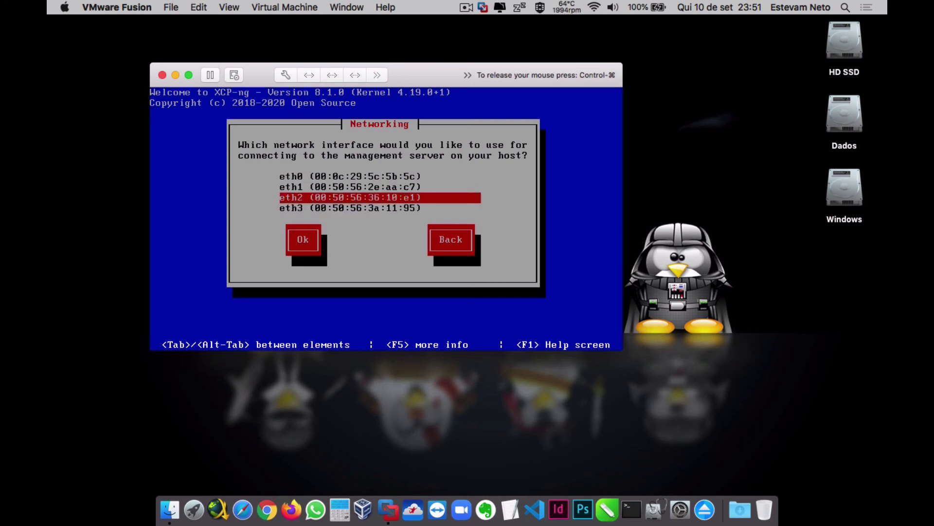
{"action": "key", "text": "Up"}
{"action": "key", "text": "Up"}
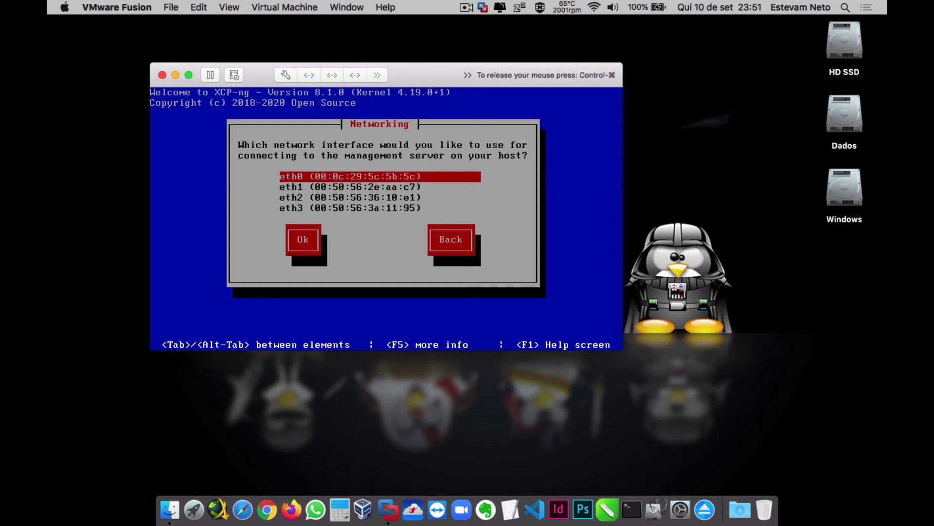
{"action": "key", "text": "Tab"}
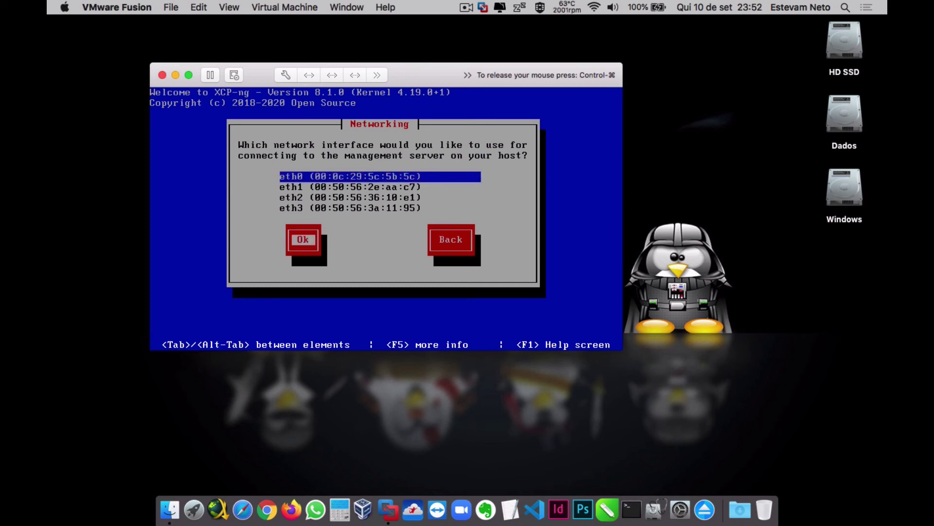
{"action": "key", "text": "Return"}
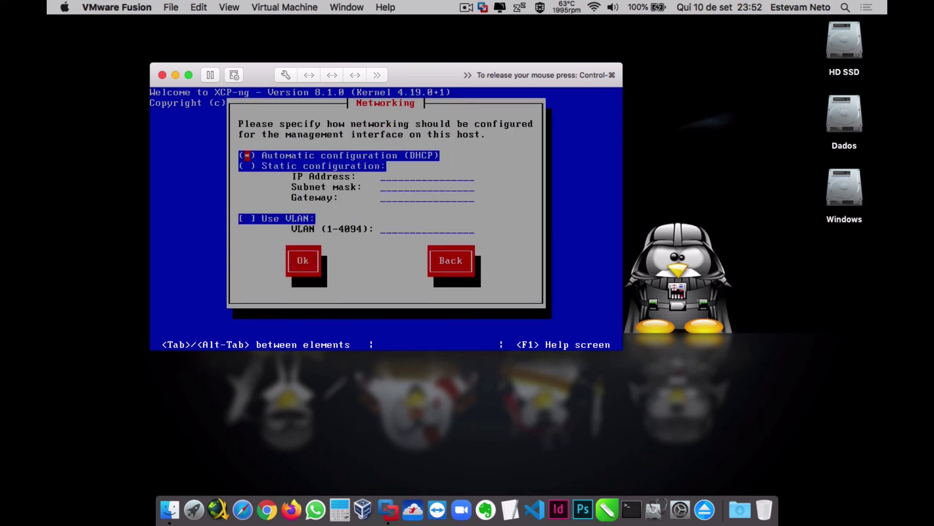
Give the management interface a static configuration with IP address 192.168.100.100, subnet mask 255.255.255.0 and gateway 192.168.100.1
{"action": "key", "text": "Down"}
{"action": "key", "text": "space"}
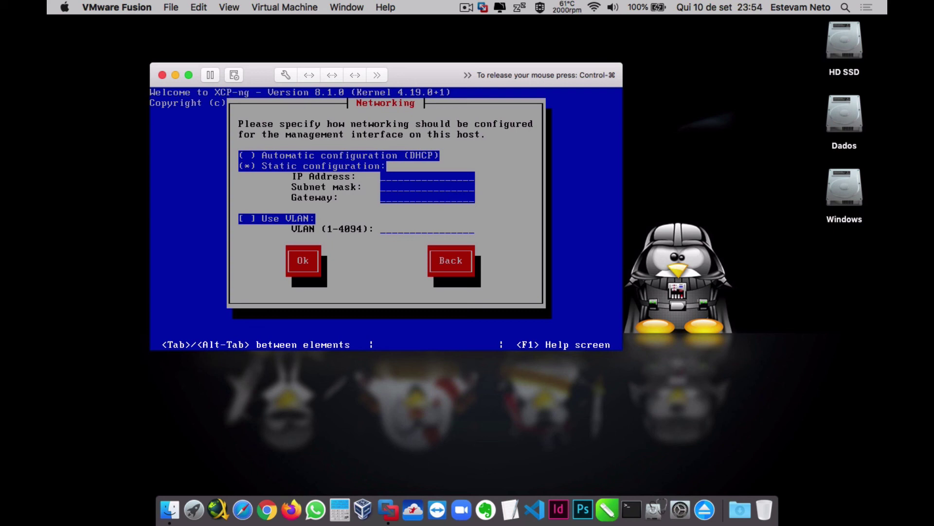
{"action": "type", "text": "192.168.100.100"}
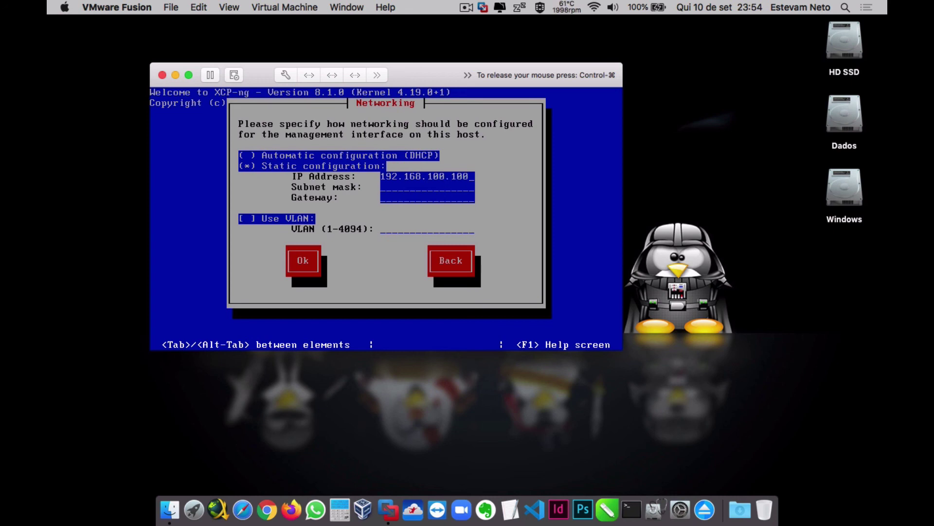
{"action": "key", "text": "Tab"}
{"action": "type", "text": "255.255.255."}
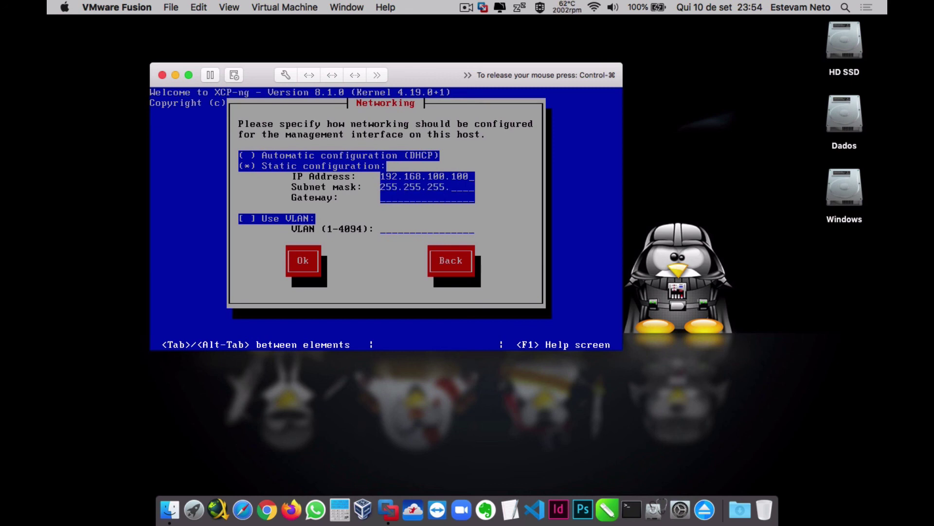
{"action": "type", "text": "0"}
{"action": "type", "text": "192"}
{"action": "type", "text": ".168"}
{"action": "type", "text": "."}
{"action": "type", "text": "100.1"}
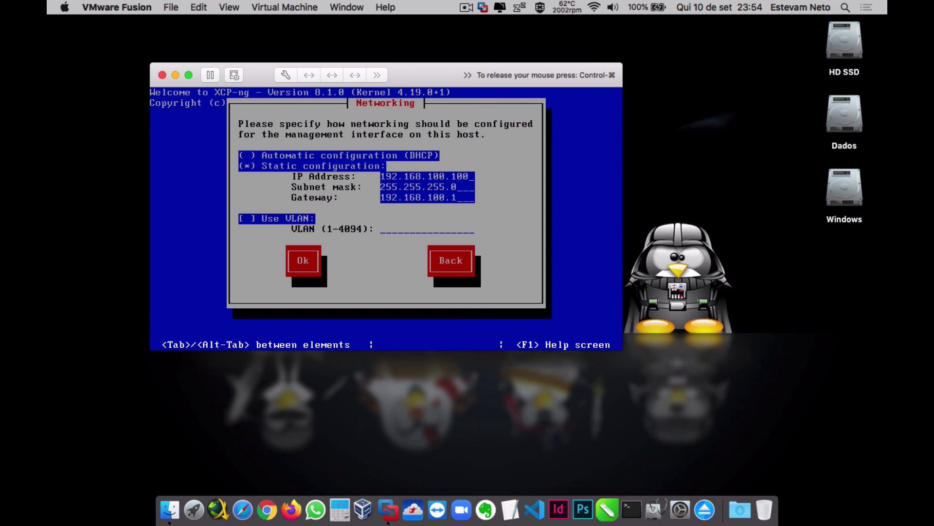
{"action": "key", "text": "Tab"}
{"action": "key", "text": "Tab"}
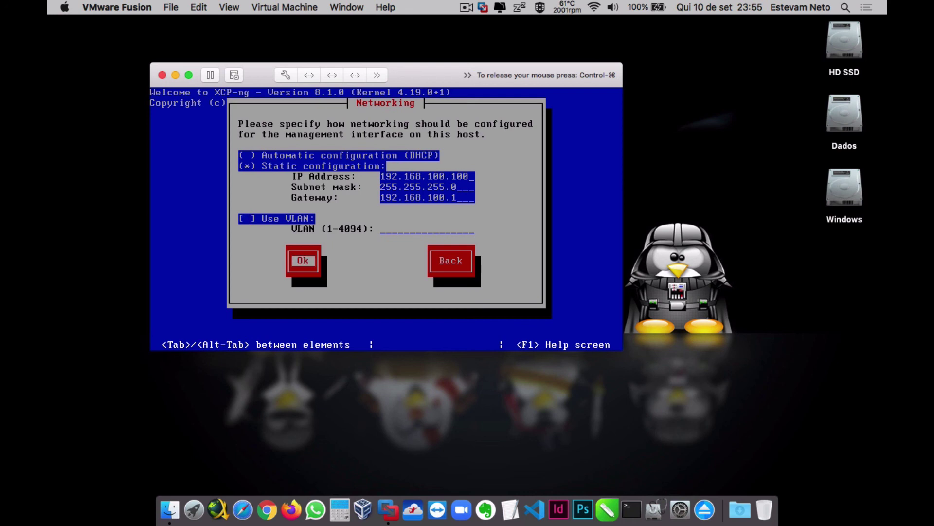
{"action": "key", "text": "Return"}
Set the hostname to xcp01 and DNS Server 1 to 192.168.100.1
{"action": "key", "text": "BackSpace"}
{"action": "key", "text": "BackSpace"}
{"action": "key", "text": "BackSpace"}
{"action": "key", "text": "BackSpace"}
{"action": "key", "text": "BackSpace"}
{"action": "key", "text": "BackSpace"}
{"action": "key", "text": "BackSpace"}
{"action": "key", "text": "BackSpace"}
{"action": "key", "text": "BackSpace"}
{"action": "key", "text": "BackSpace"}
{"action": "key", "text": "BackSpace"}
{"action": "key", "text": "BackSpace"}
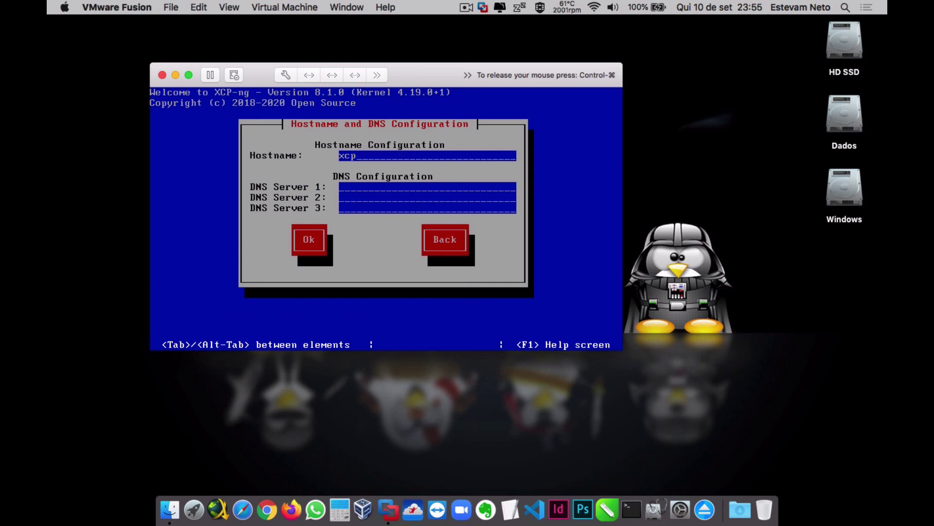
{"action": "type", "text": "01"}
{"action": "type", "text": "192.1"}
{"action": "type", "text": "6"}
{"action": "type", "text": "8"}
{"action": "type", "text": ".100"}
{"action": "type", "text": ".1"}
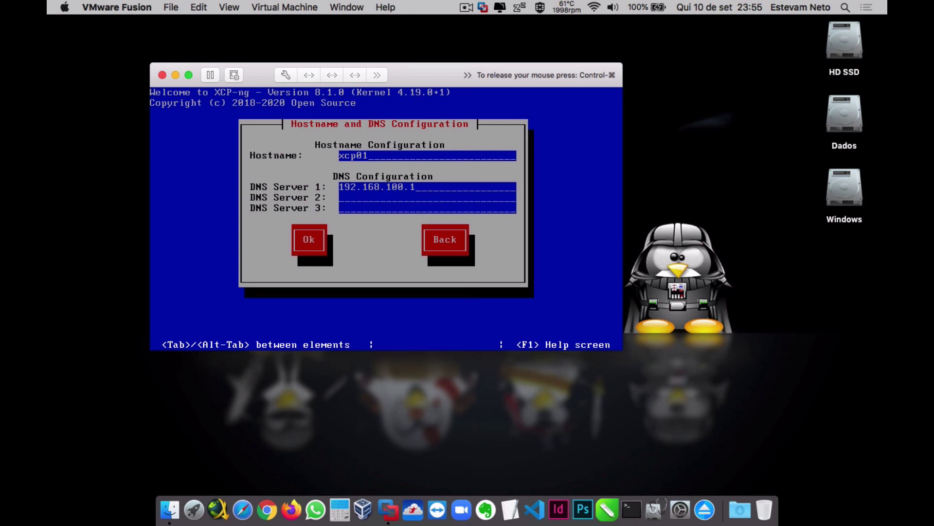
{"action": "key", "text": "Tab"}
{"action": "key", "text": "Tab"}
{"action": "key", "text": "Tab"}
{"action": "key", "text": "Return"}
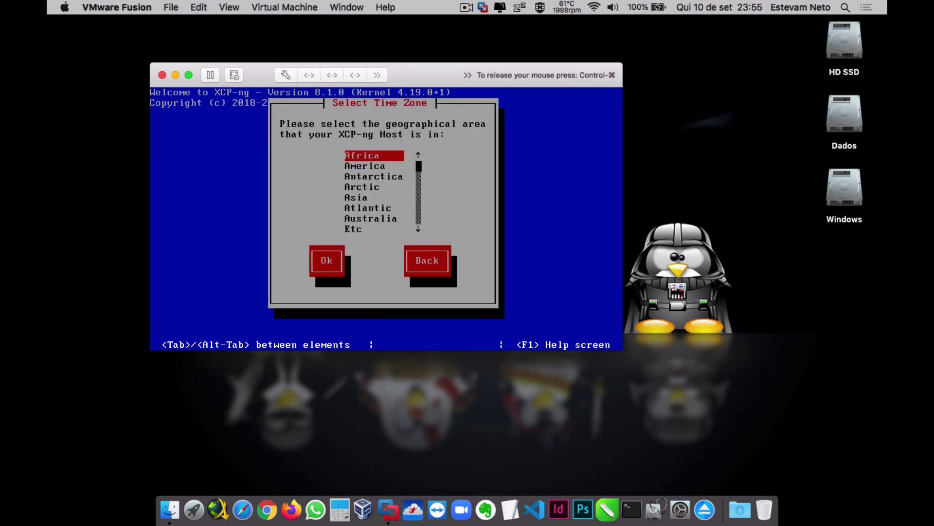
Set the host's time zone to the America area and the city Bahia
{"action": "key", "text": "Down"}
{"action": "key", "text": "Tab"}
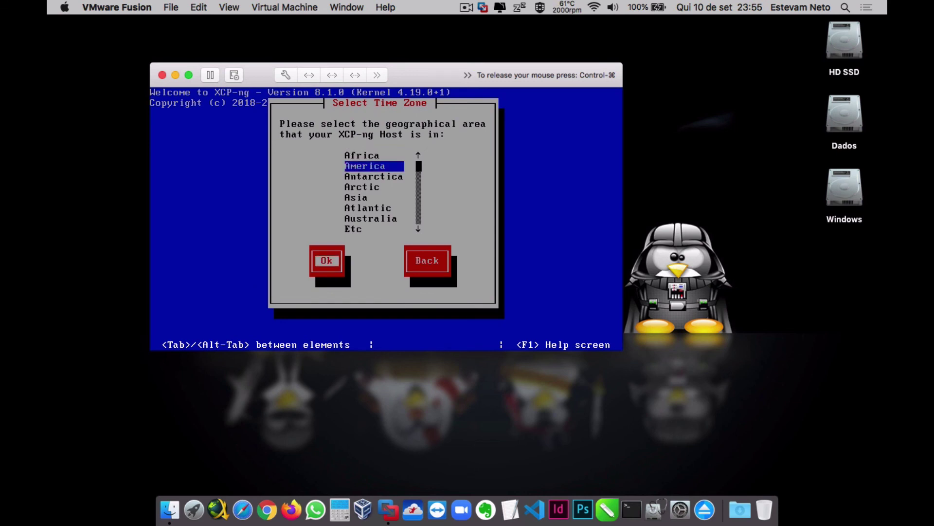
{"action": "key", "text": "Return"}
{"action": "key", "text": "b"}
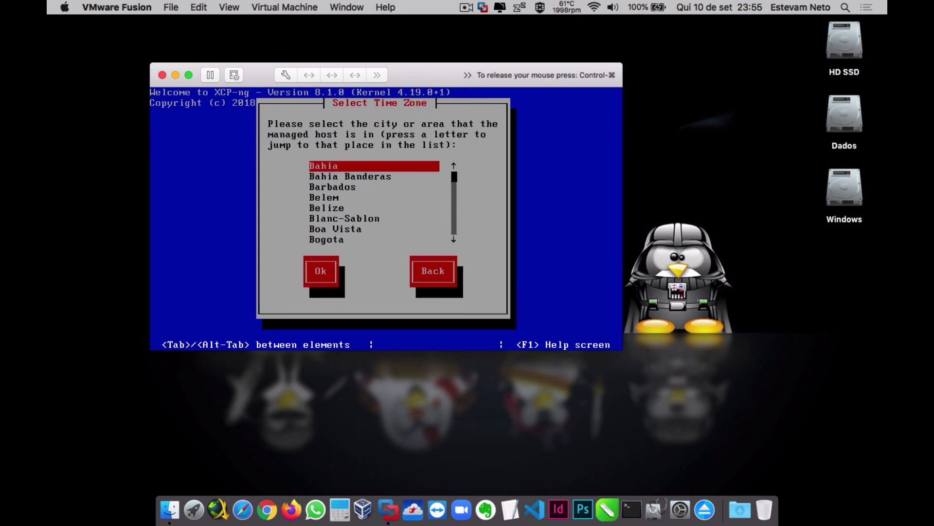
{"action": "key", "text": "Tab"}
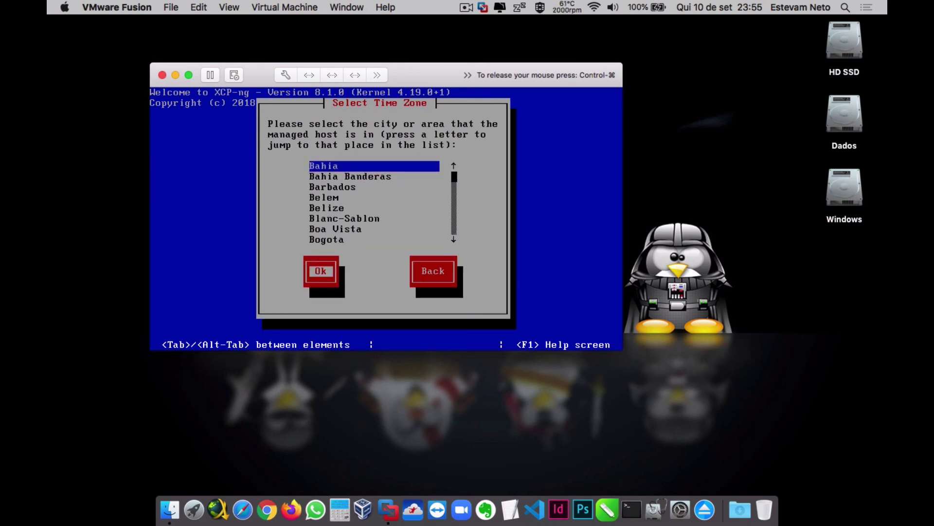
{"action": "key", "text": "Return"}
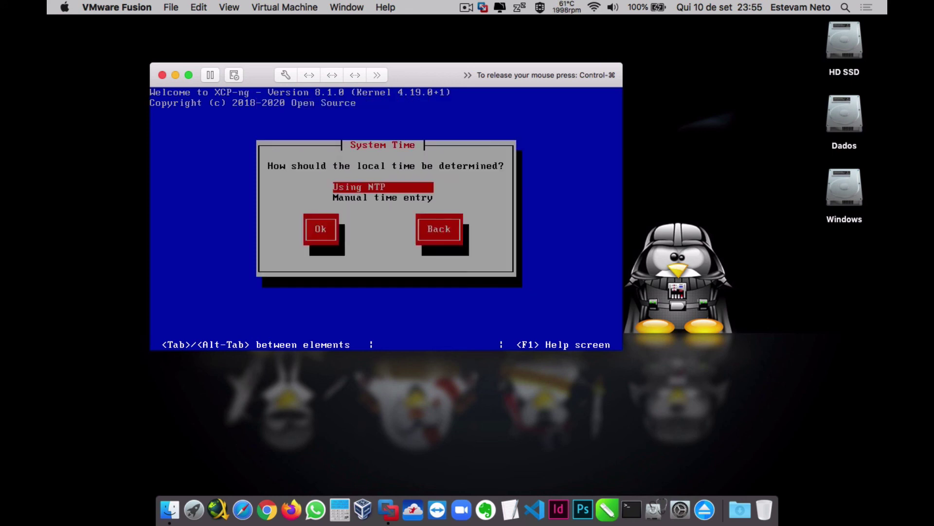
Have the local time determined using NTP, with a.ntp.br, b.ntp.br and c.ntp.br as NTP servers 1 to 3
{"action": "key", "text": "Tab"}
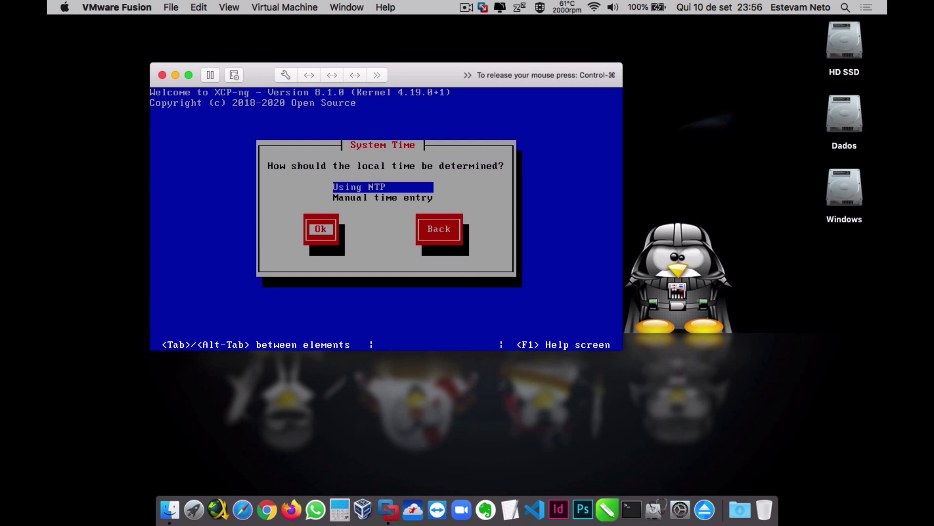
{"action": "key", "text": "Return"}
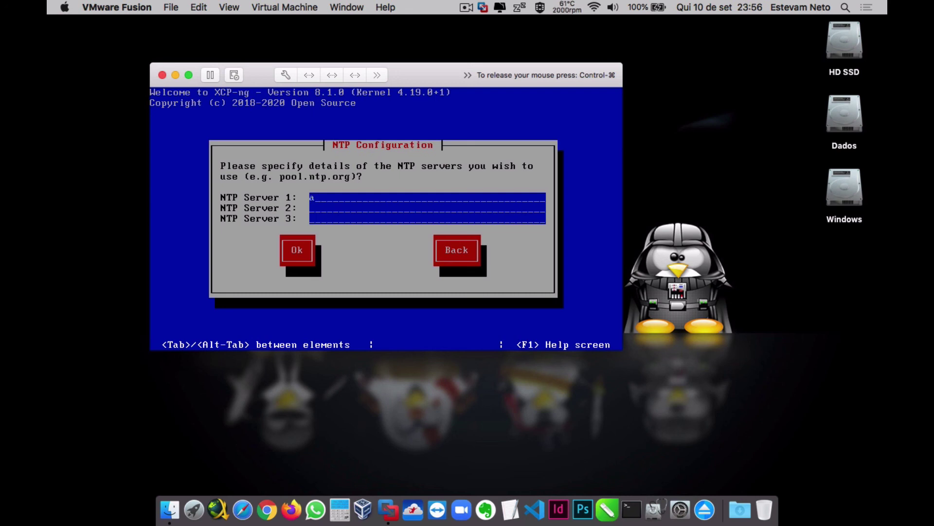
{"action": "type", "text": "ntp.brb.ntp"}
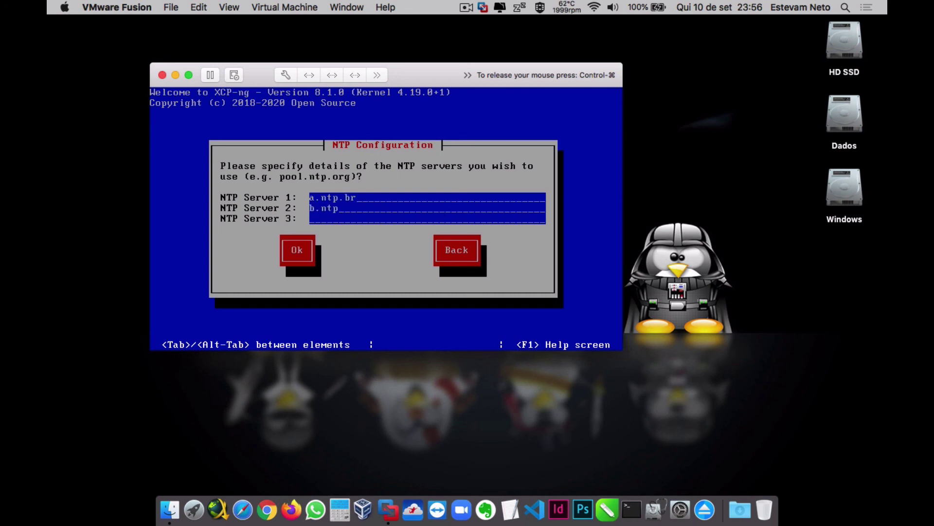
{"action": "type", "text": ".br"}
{"action": "type", "text": "c.ntp"}
{"action": "type", "text": ".br"}
{"action": "key", "text": "Tab"}
{"action": "key", "text": "Return"}
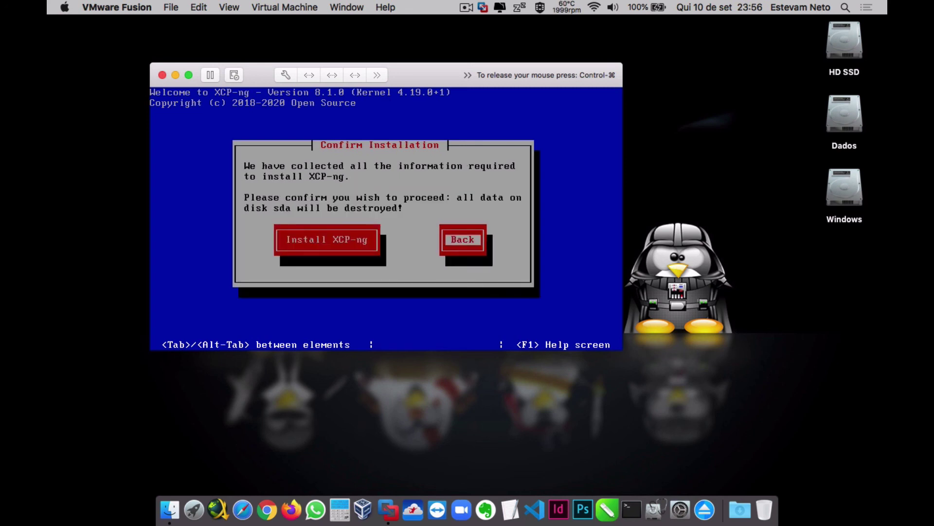
Install XCP-ng on disk sda without any Supplemental Packs and reboot into the installed system
{"action": "key", "text": "Tab"}
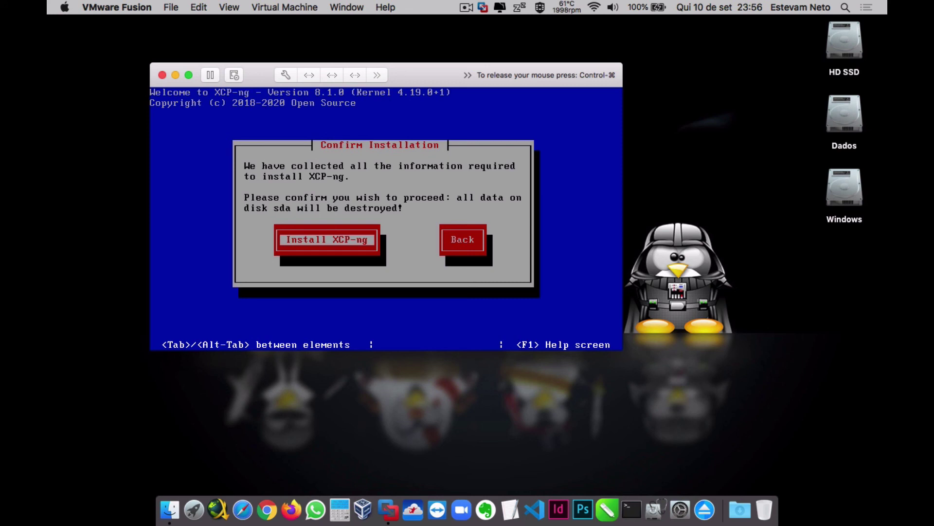
{"action": "key", "text": "Return"}
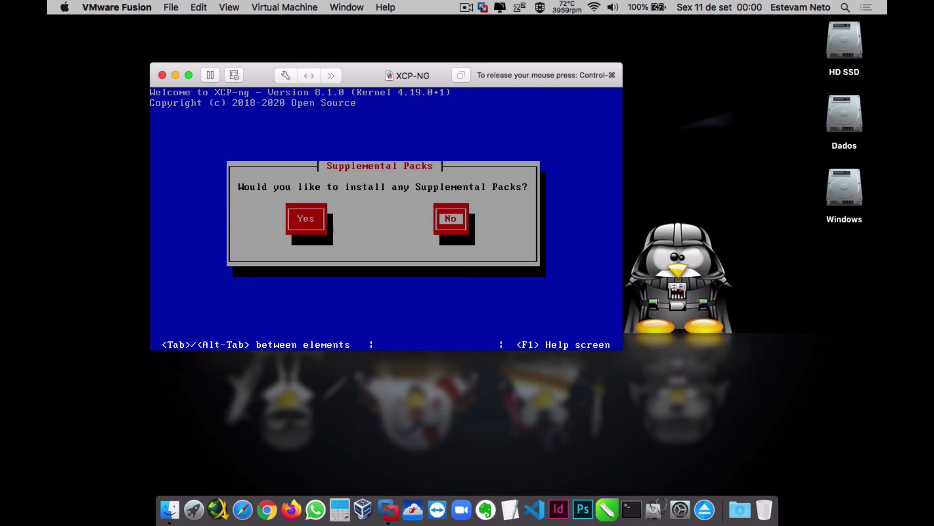
{"action": "key", "text": "Return"}
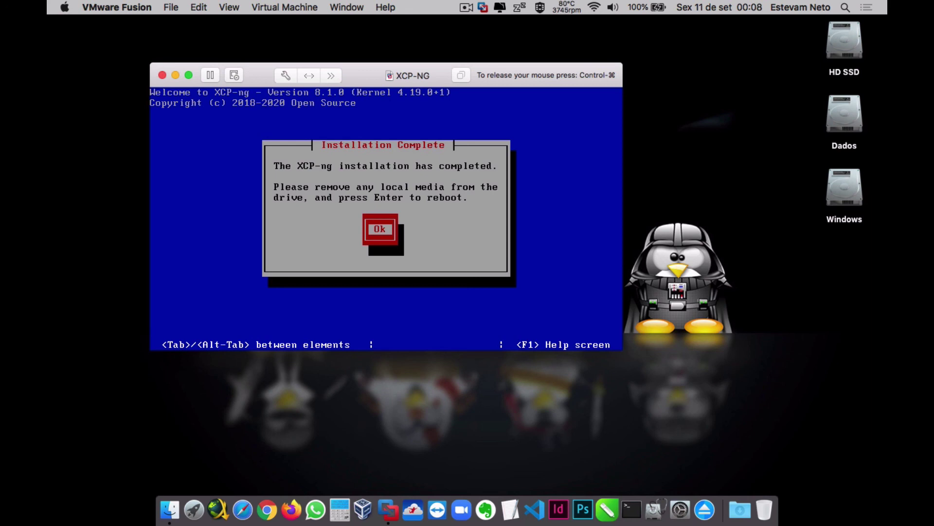
{"action": "key", "text": "Return"}
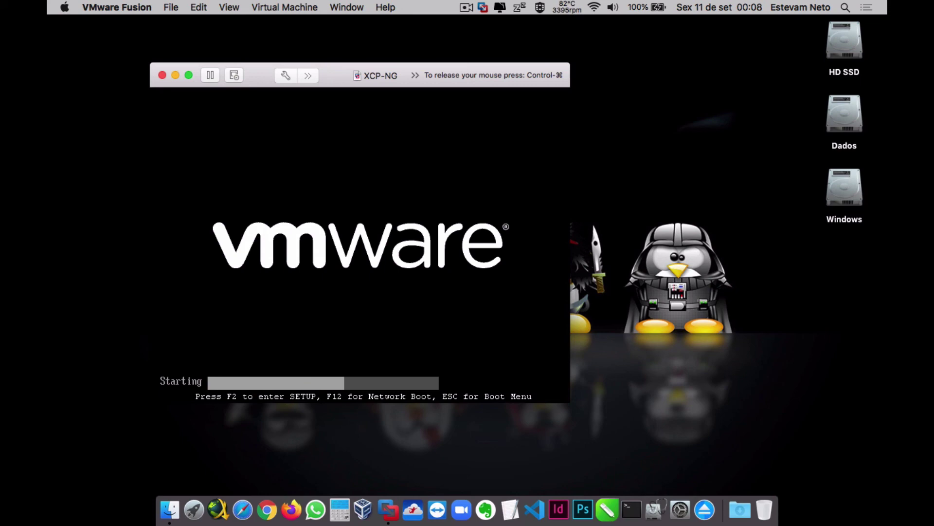
{"action": "key", "text": "Return"}
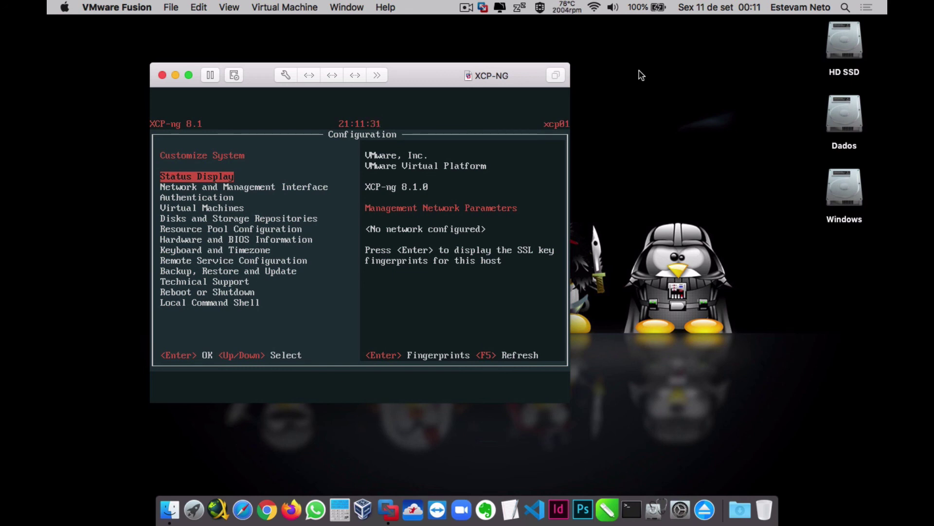
Refresh the host console's Status Display to check the management network parameters
{"action": "key", "text": "Down"}
{"action": "key", "text": "Up"}
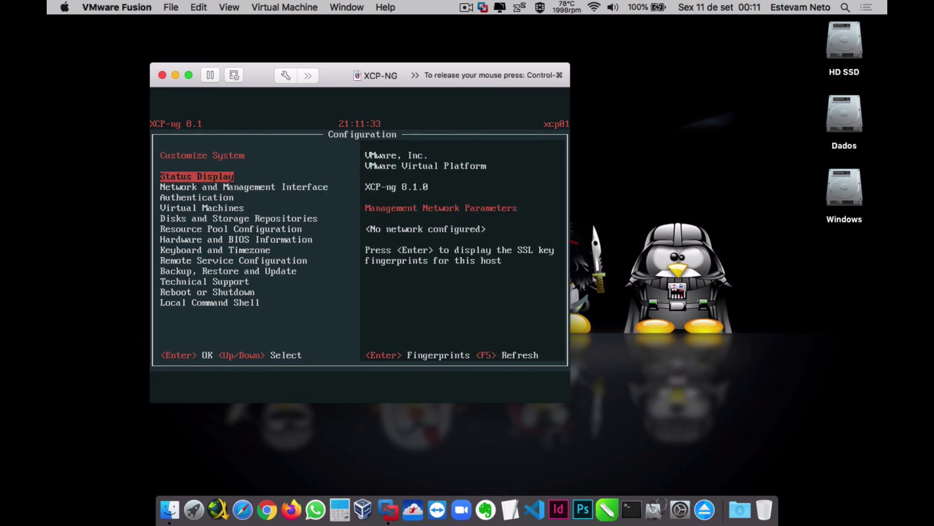
{"action": "key", "text": "F5"}
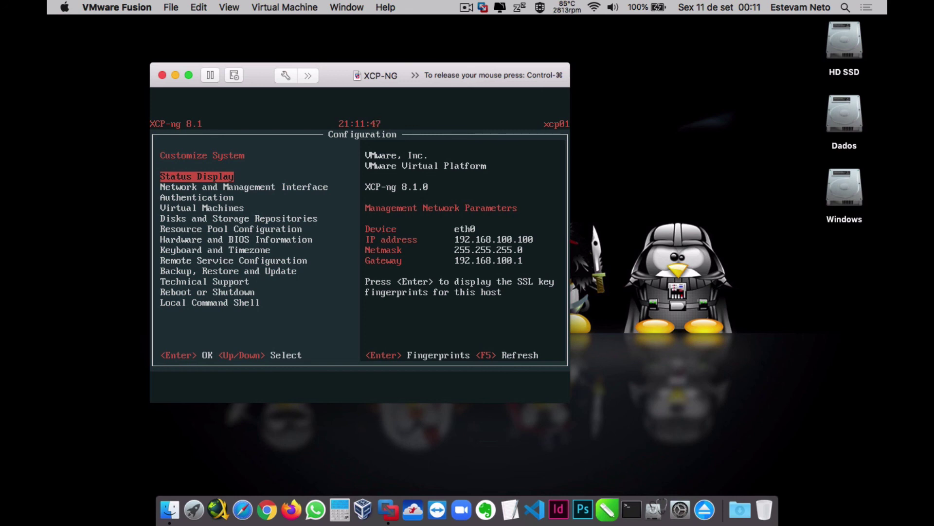
Shut down the XCP-ng host and quit VMware Fusion
{"action": "key", "text": "Down"}
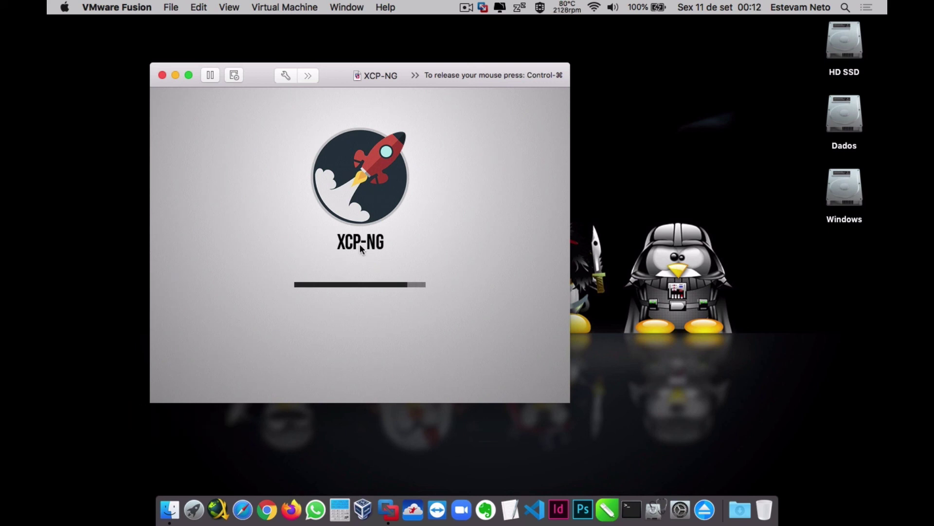
{"action": "key", "text": "ctrl+super"}
{"action": "key", "text": "super+shift+p"}
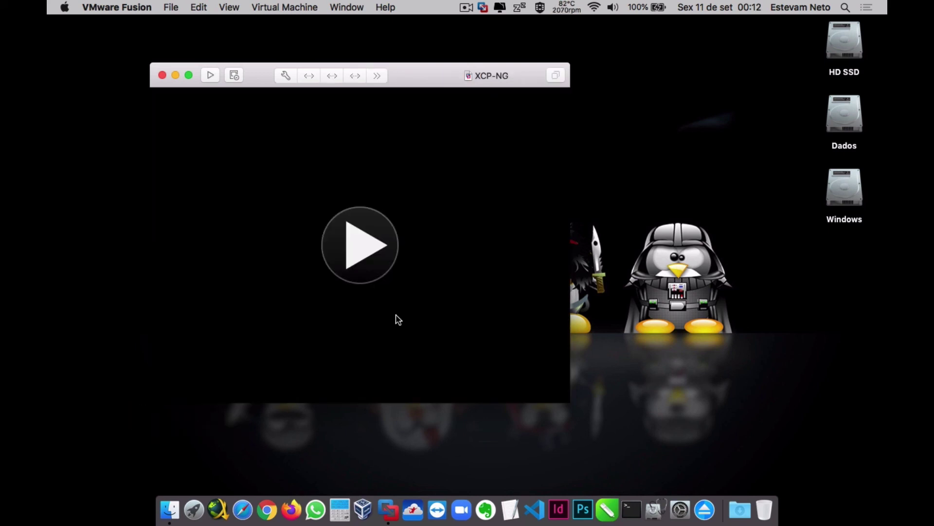
{"action": "left_click", "coordinate": [121, 6]}
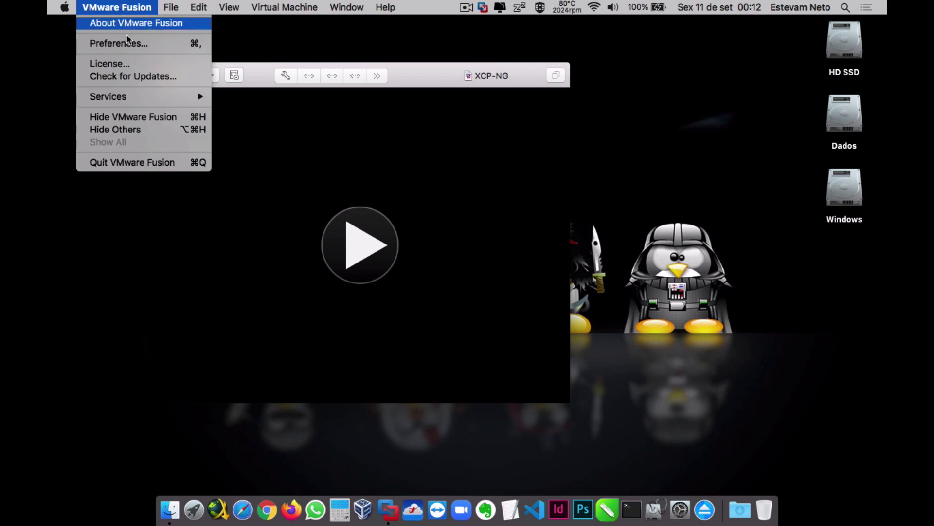
{"action": "left_click", "coordinate": [176, 168]}
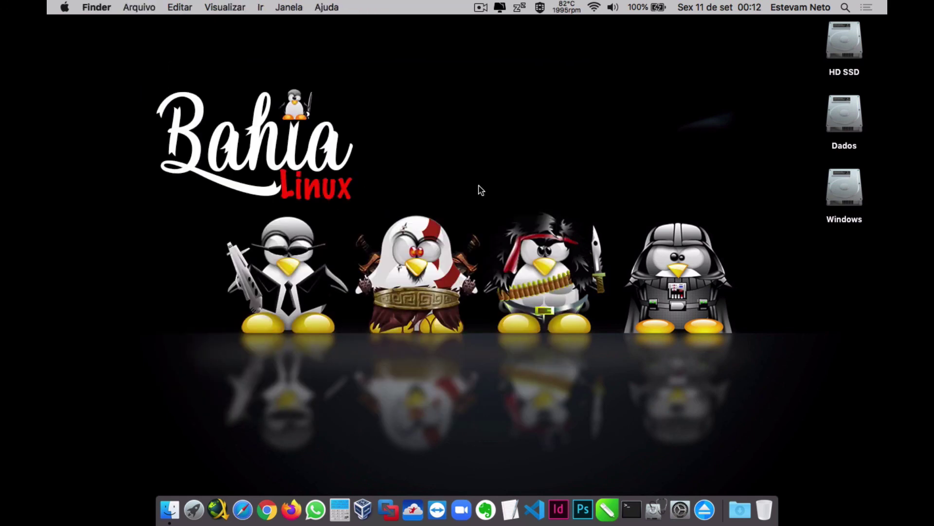